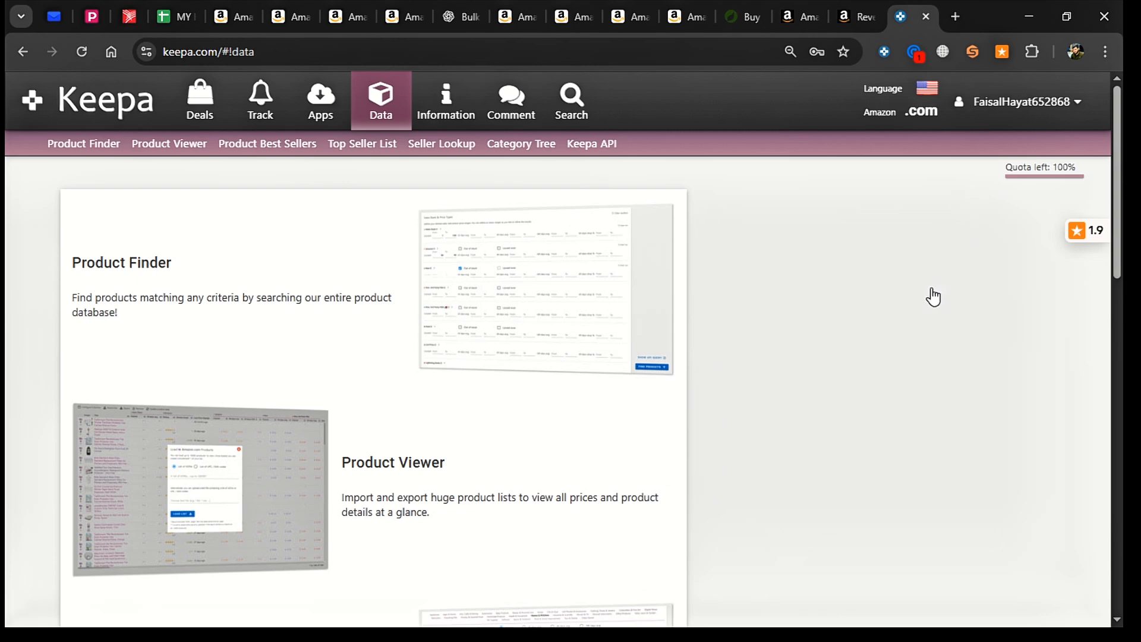
Open the Product Finder and look over its sales rank and price type filters.
left_click(156, 267)
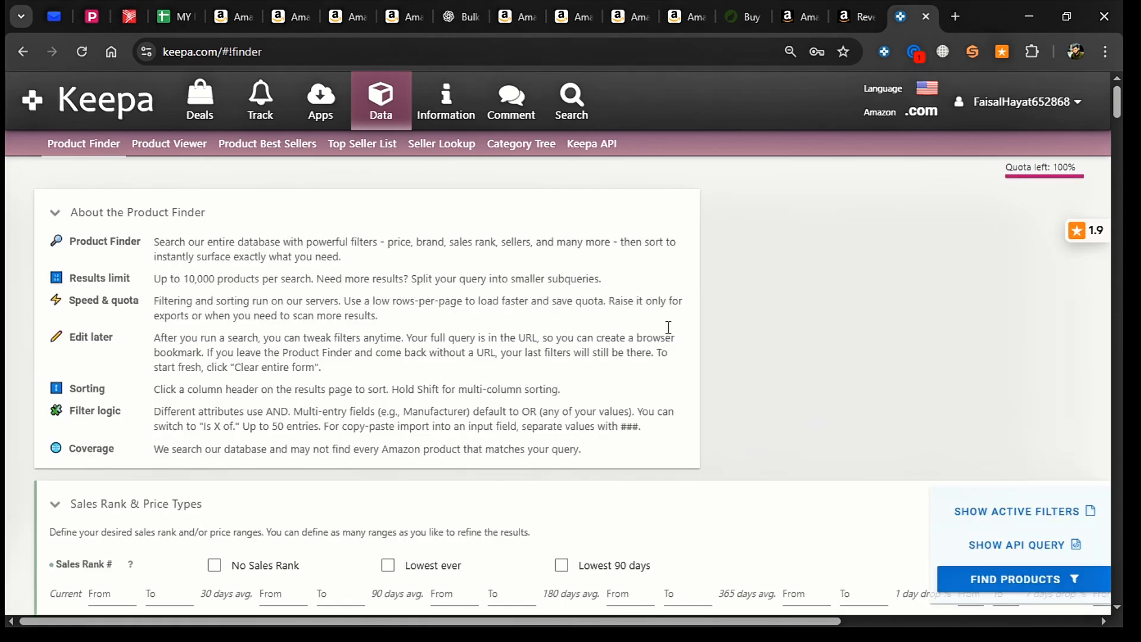
scroll(669, 327, "down", 5)
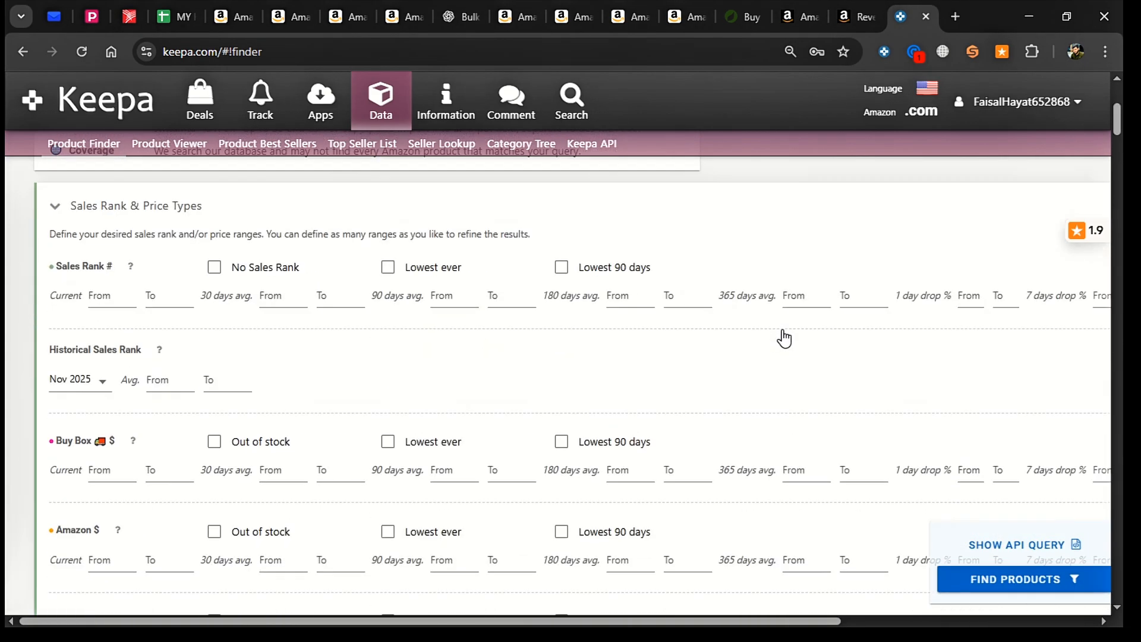
scroll(785, 339, "down", 4)
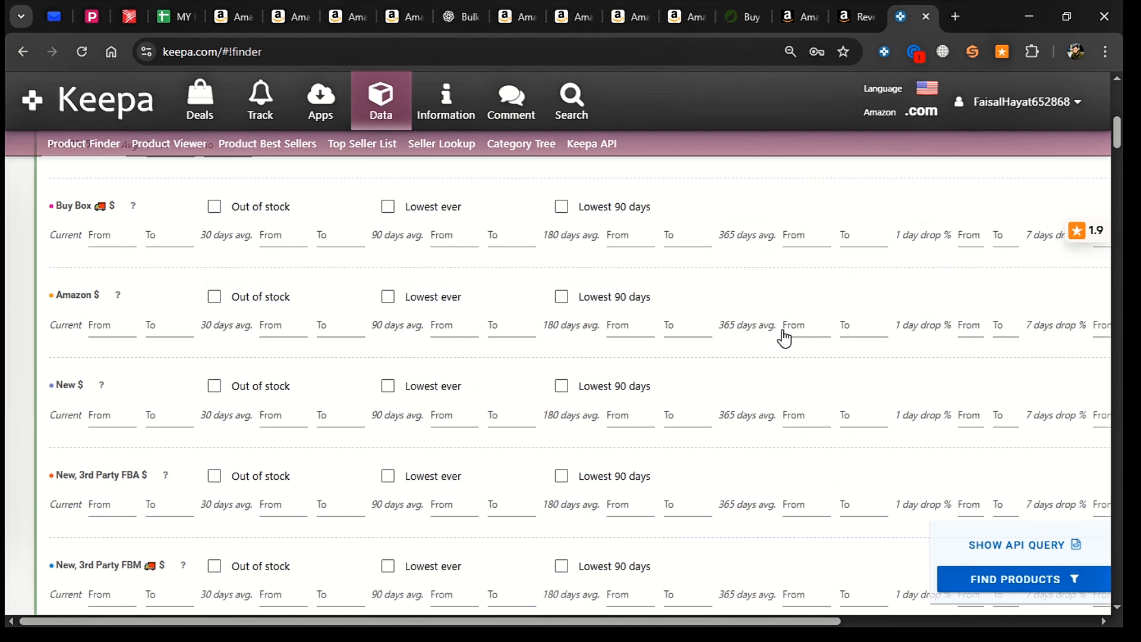
scroll(785, 338, "up", 3)
scroll(682, 400, "up", 2)
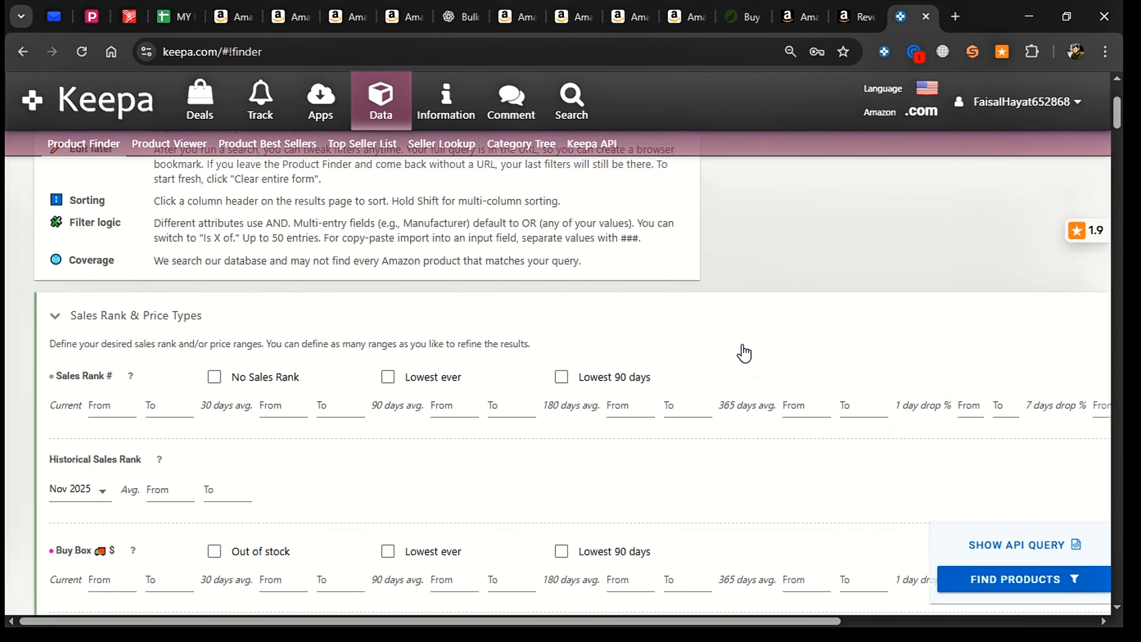
Set the 90-day average Sales Rank range from 1 to 40000.
scroll(743, 382, "down", 1)
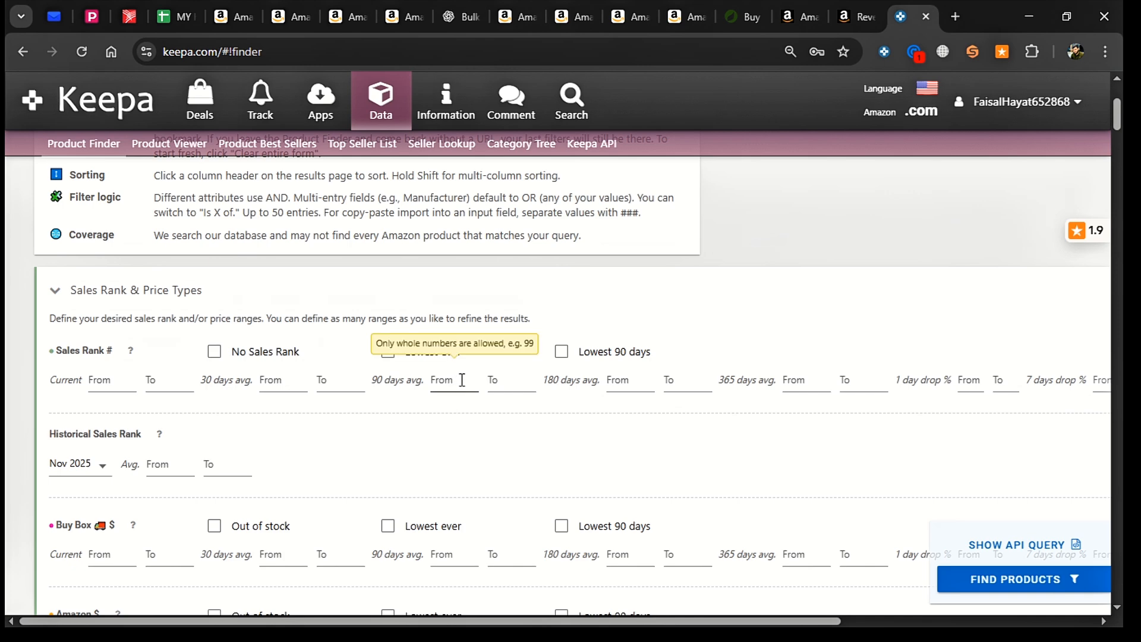
left_click(512, 380)
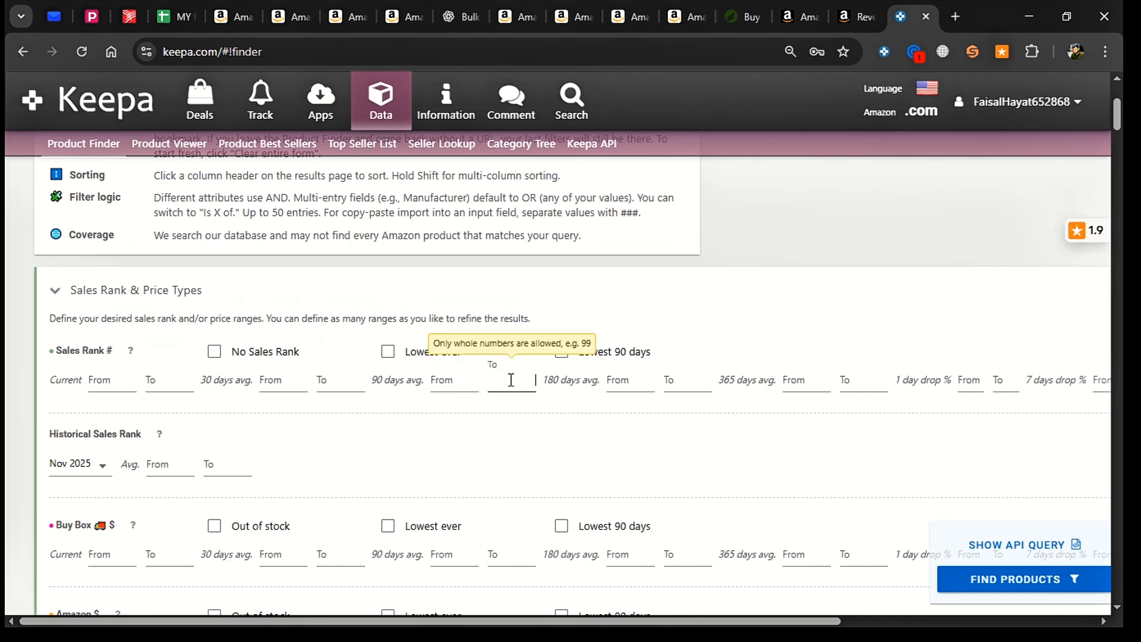
type("400000")
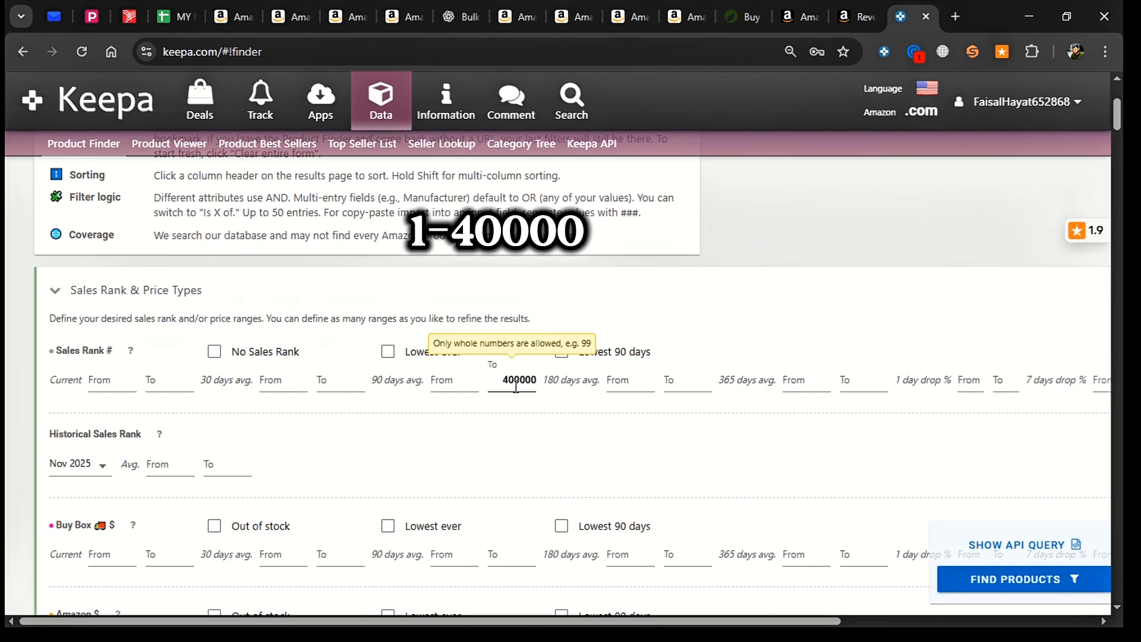
key("BackSpace")
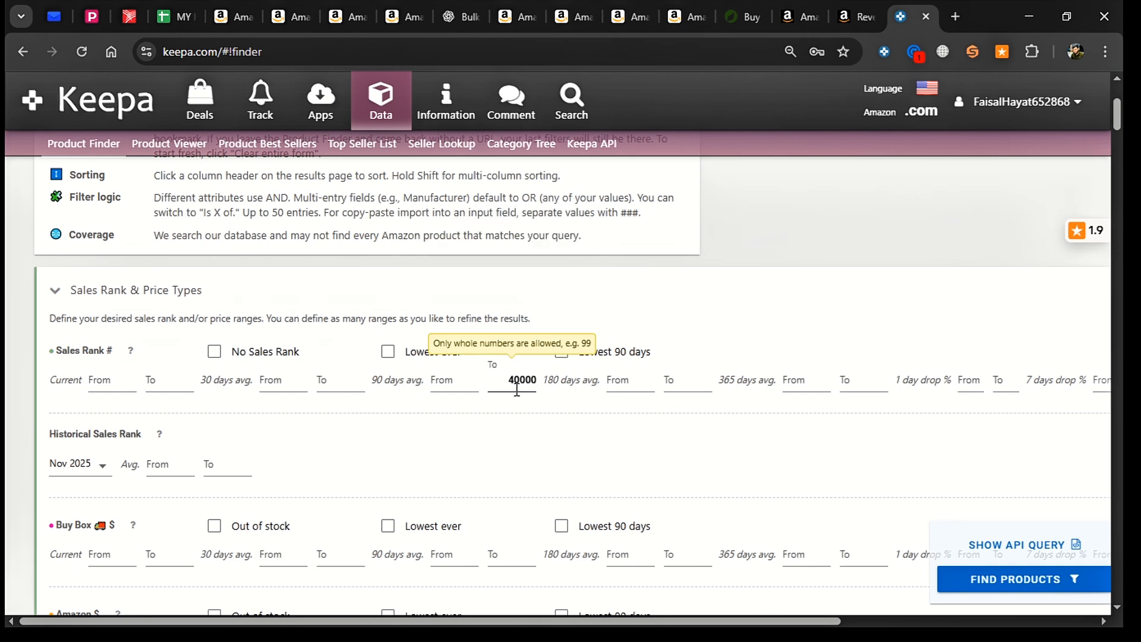
left_click(447, 379)
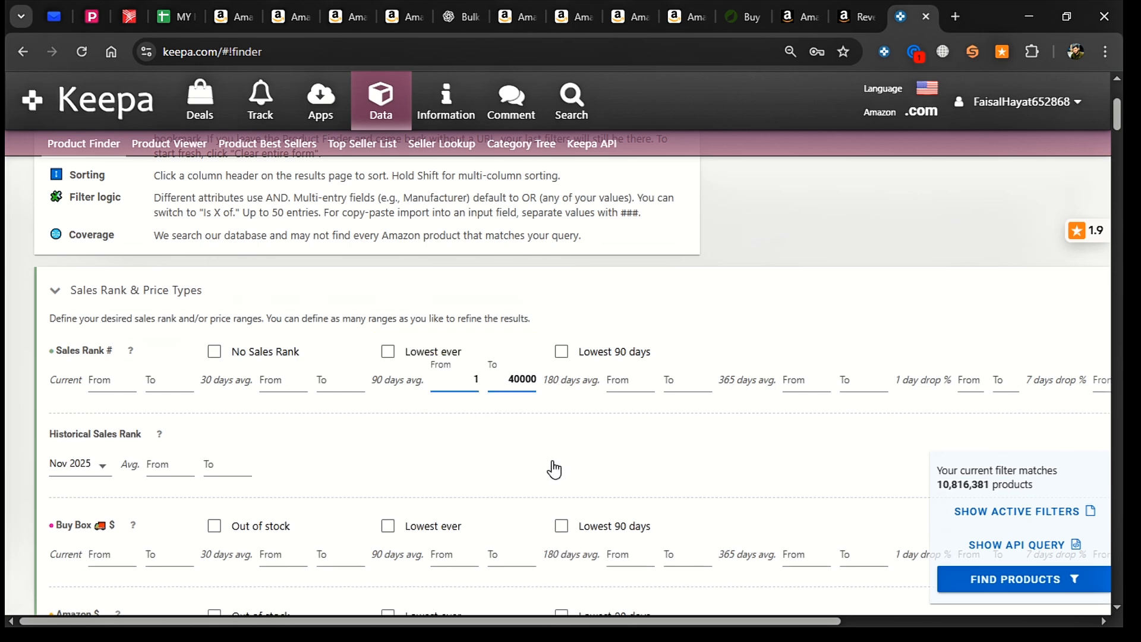
Set the Buy Box 30-day average price range from 10 to 50 and restrict the Amazon price to out of stock.
scroll(678, 460, "down", 1)
scroll(681, 460, "down", 2)
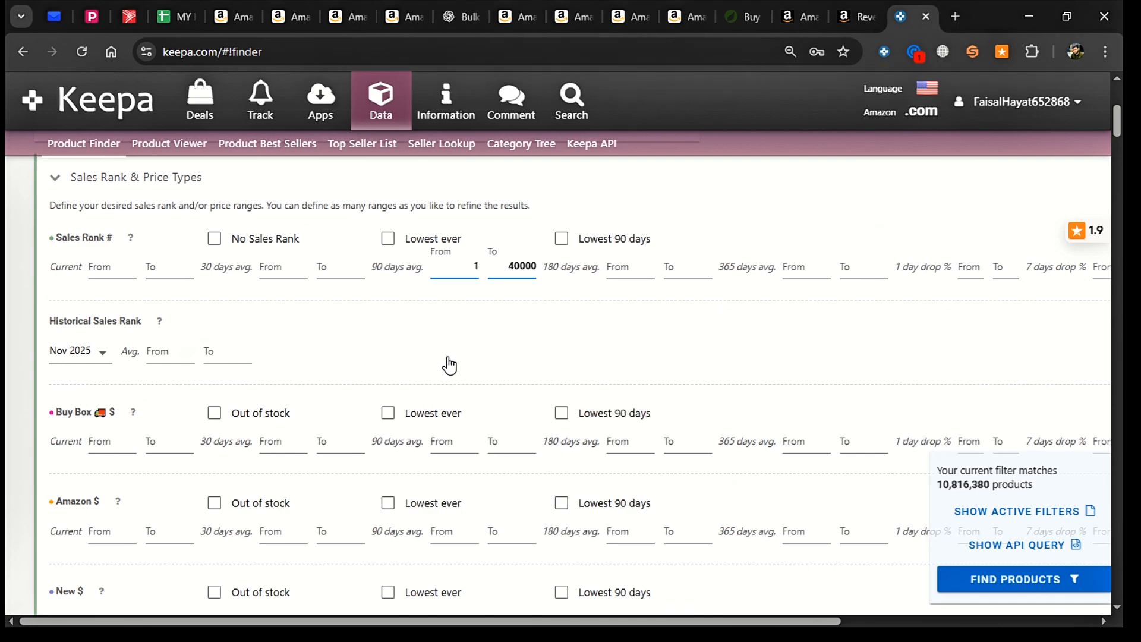
scroll(446, 365, "down", 2)
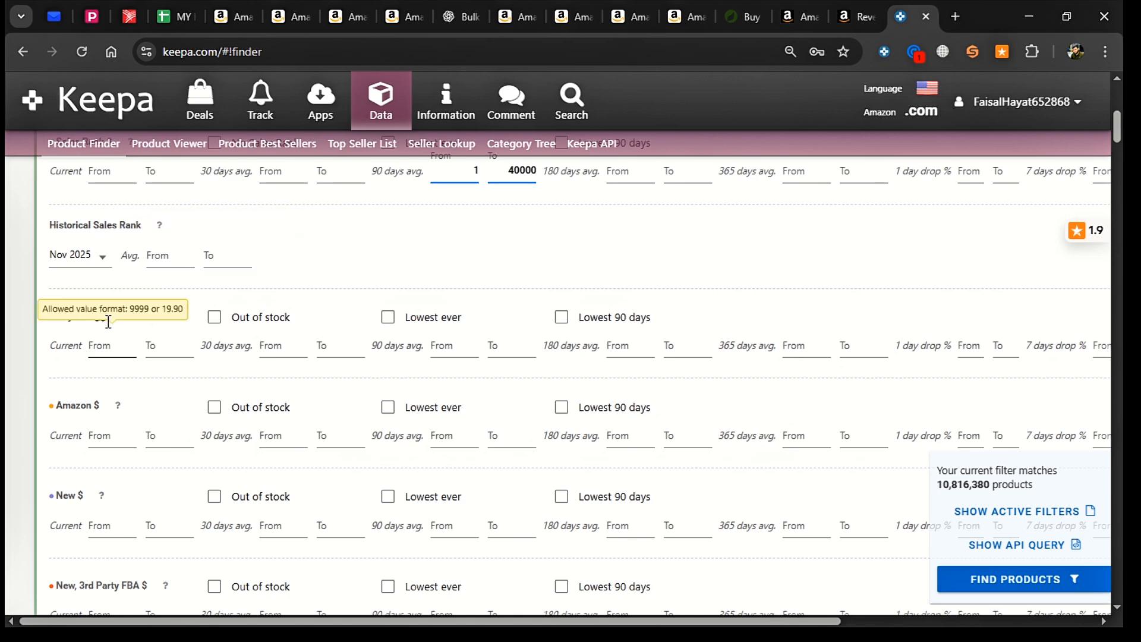
left_click(303, 347)
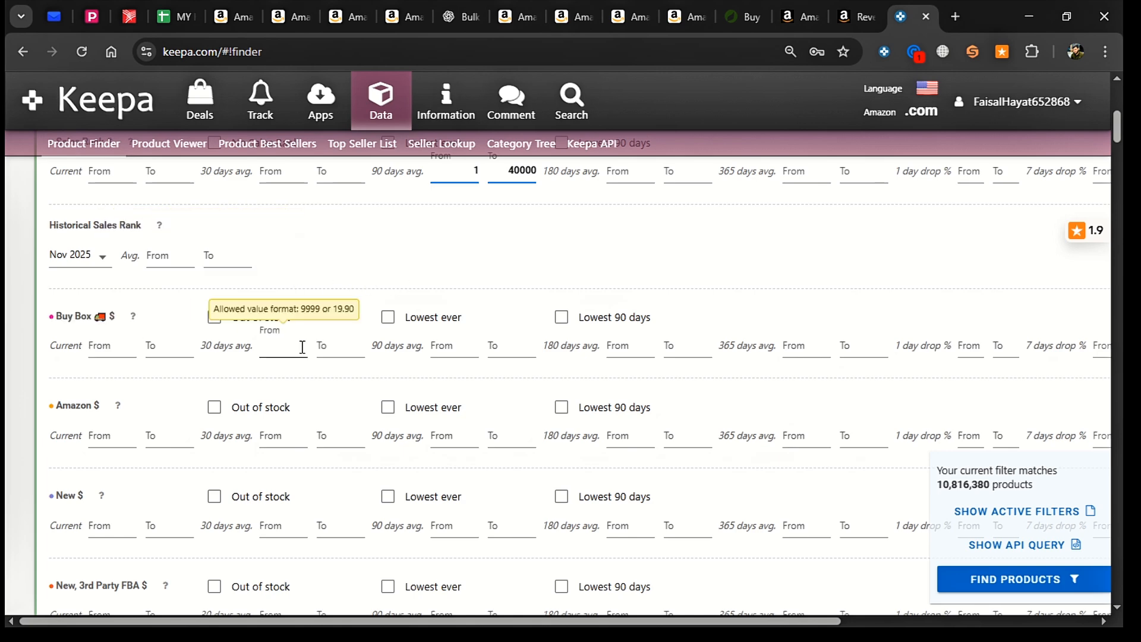
type("10")
left_click(335, 343)
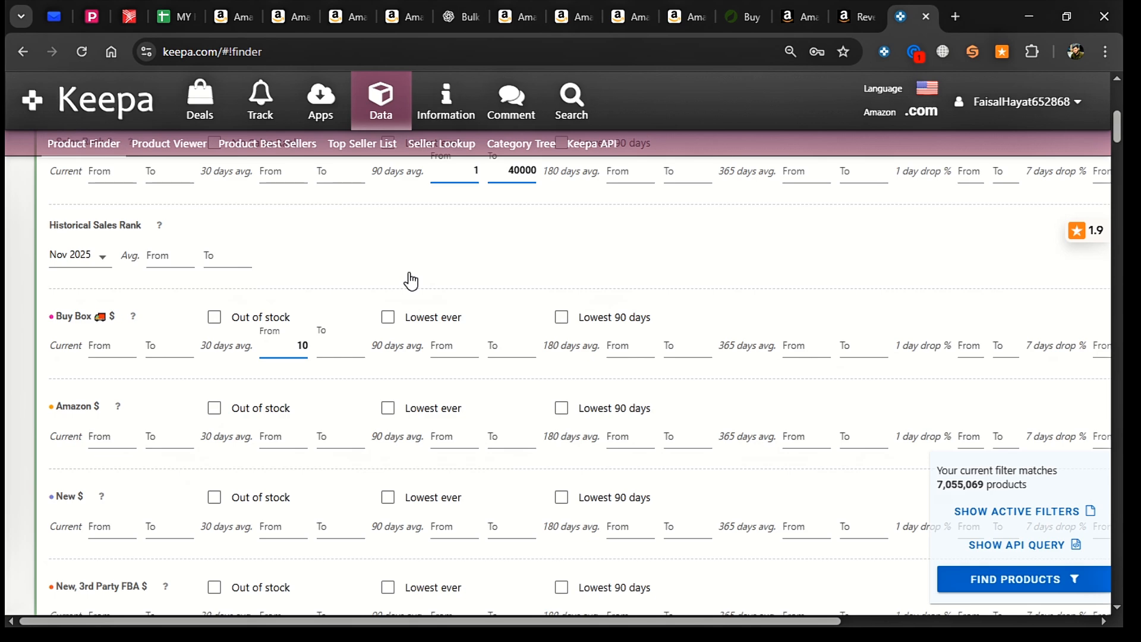
type("50")
scroll(571, 388, "down", 2)
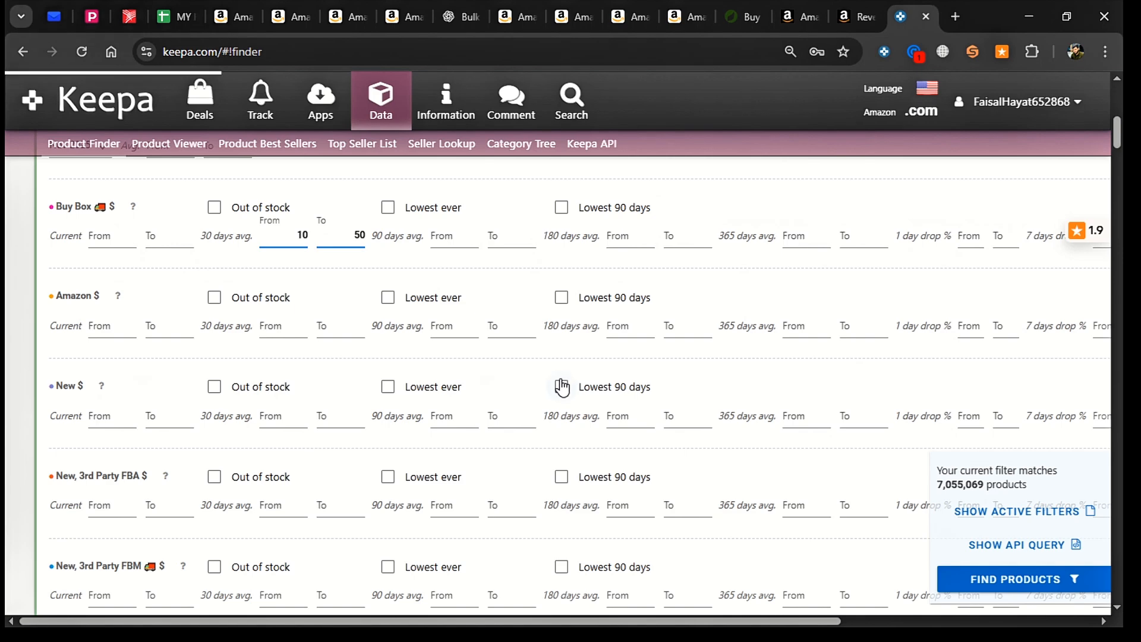
left_click(214, 303)
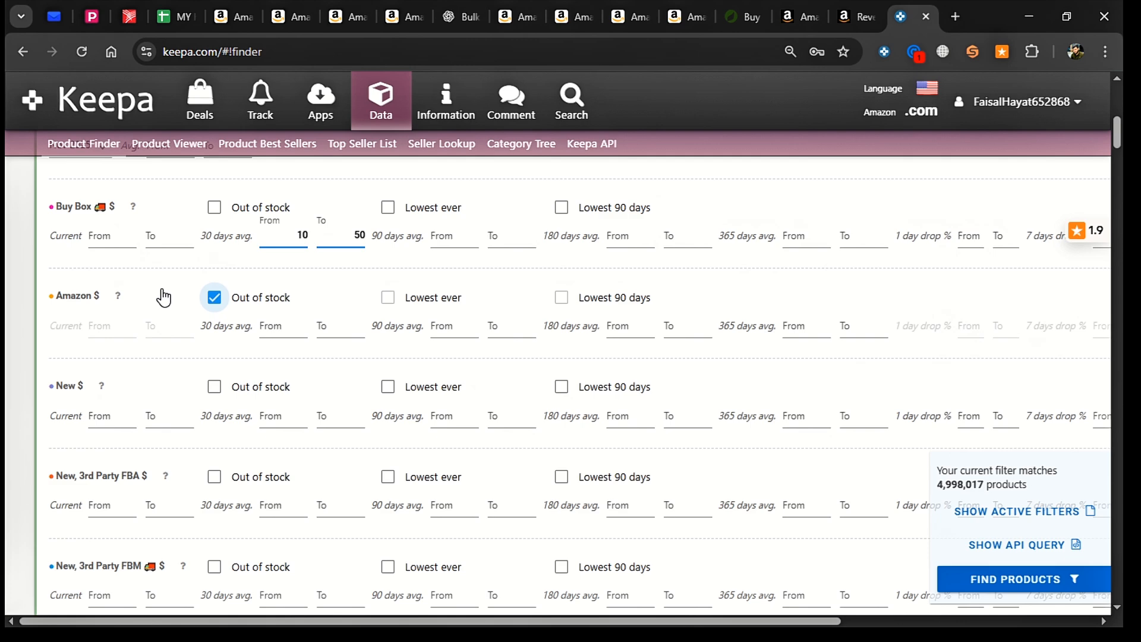
Look through the remaining price type filters, from New down to eBay Used.
scroll(364, 376, "down", 3)
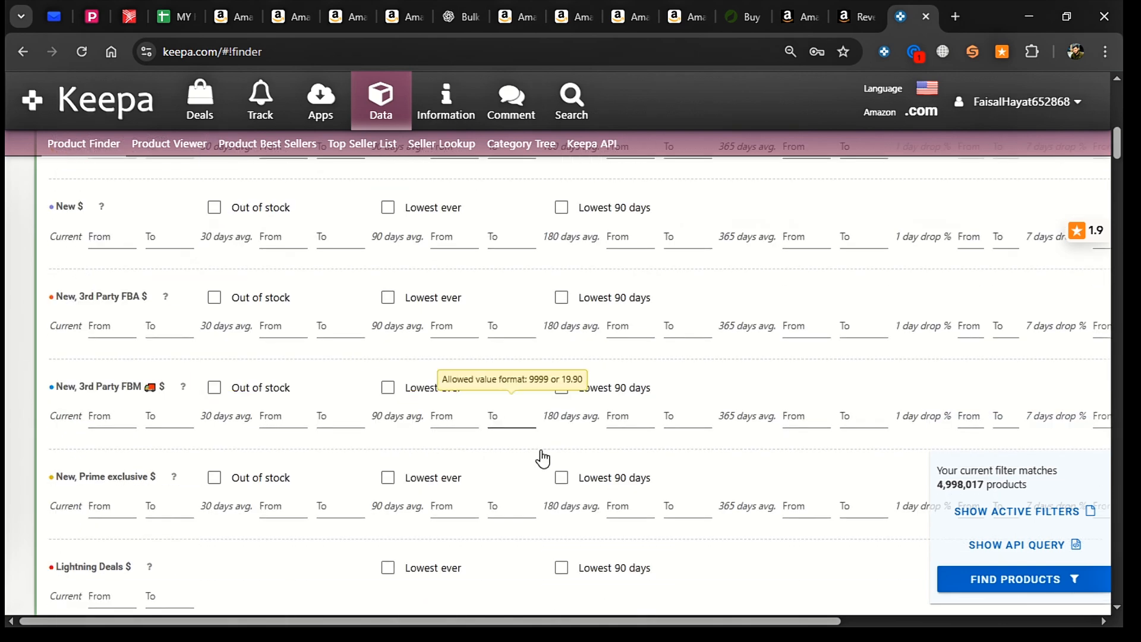
scroll(570, 467, "down", 3)
scroll(499, 426, "down", 2)
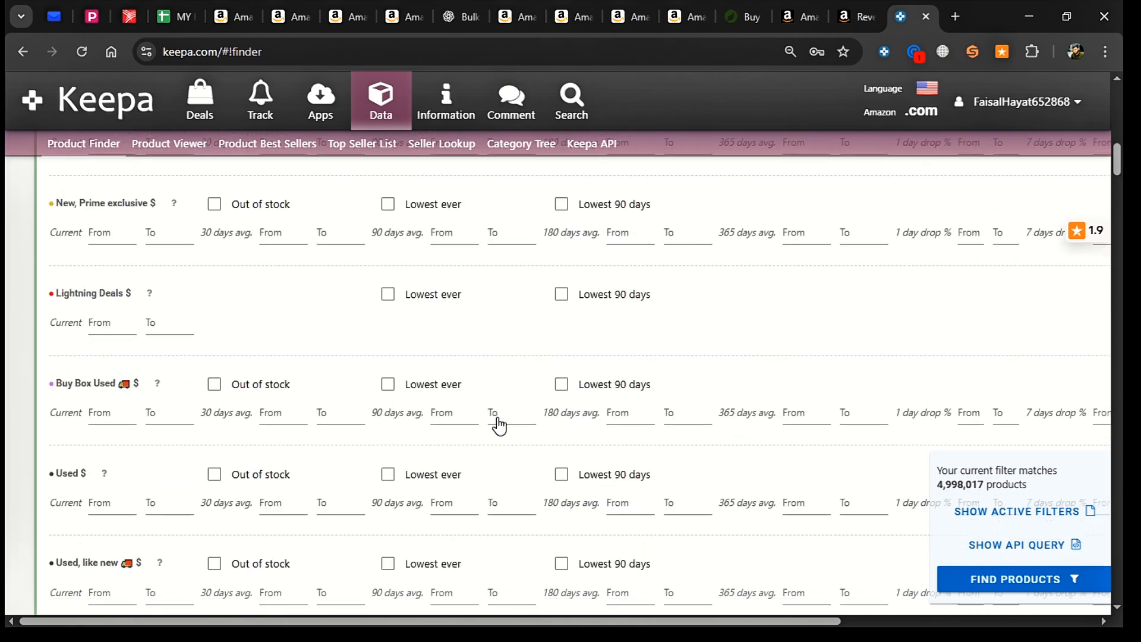
scroll(357, 344, "down", 2)
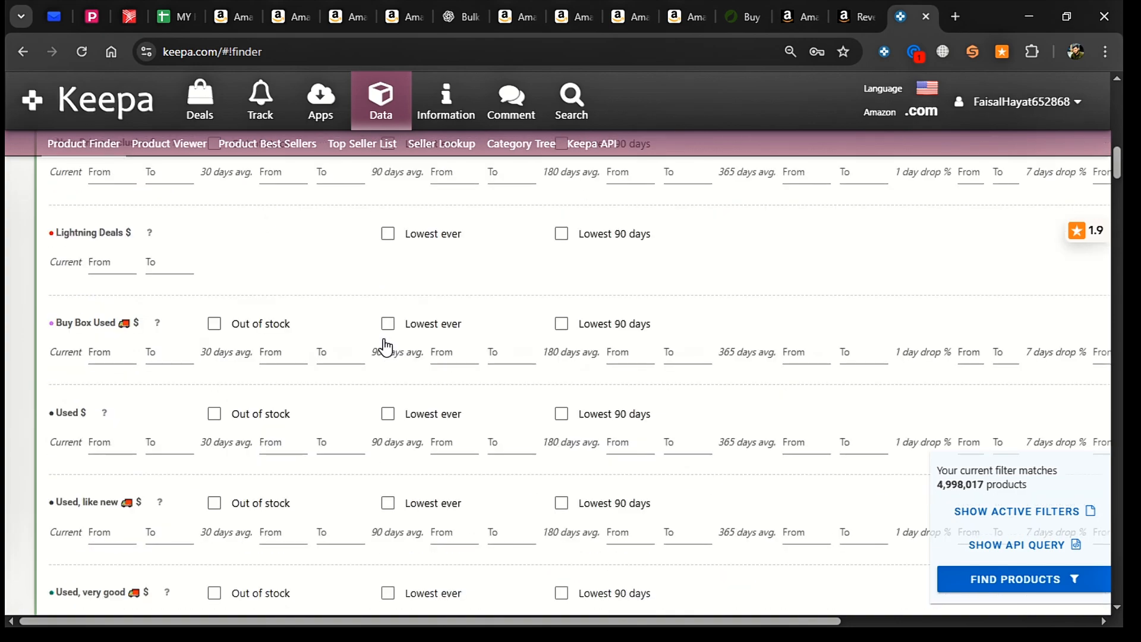
scroll(514, 360, "down", 3)
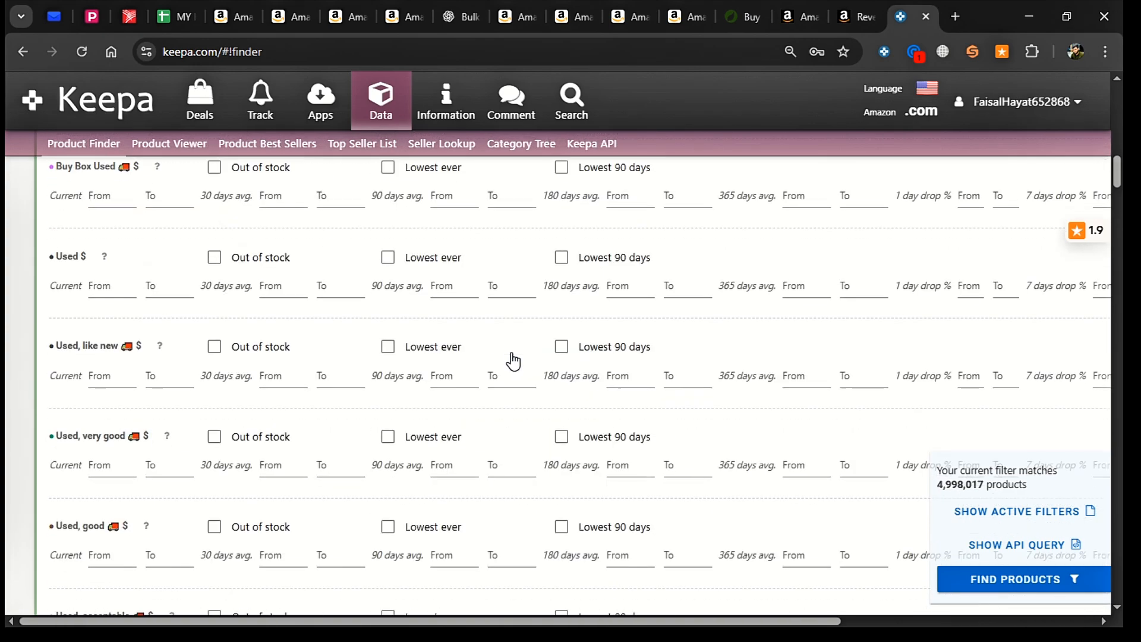
scroll(514, 361, "up", 7)
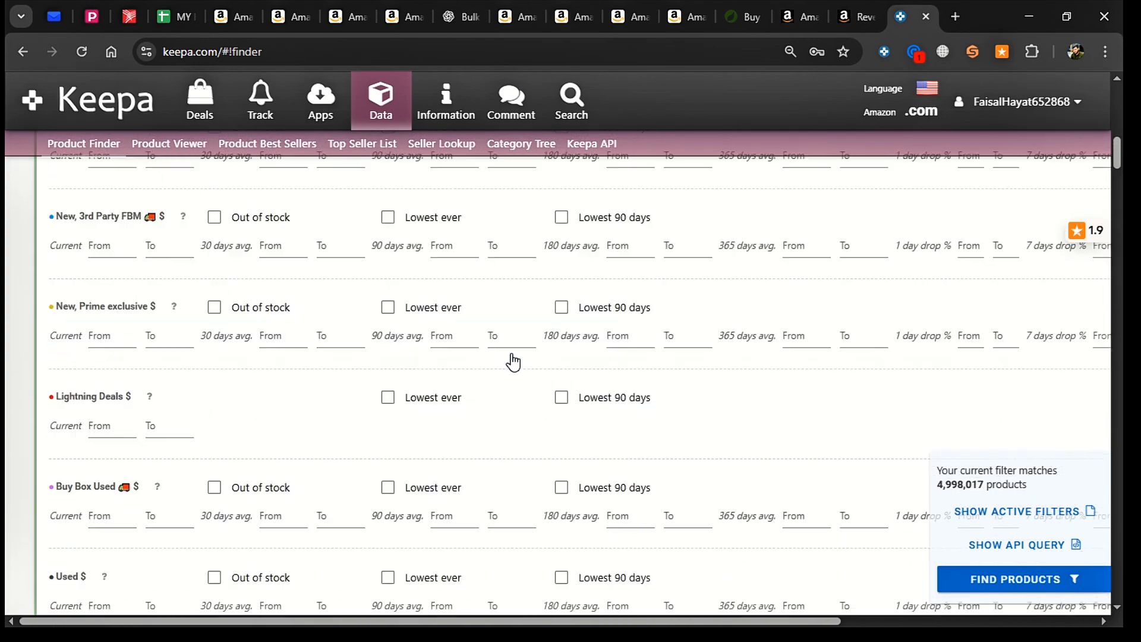
scroll(514, 361, "down", 11)
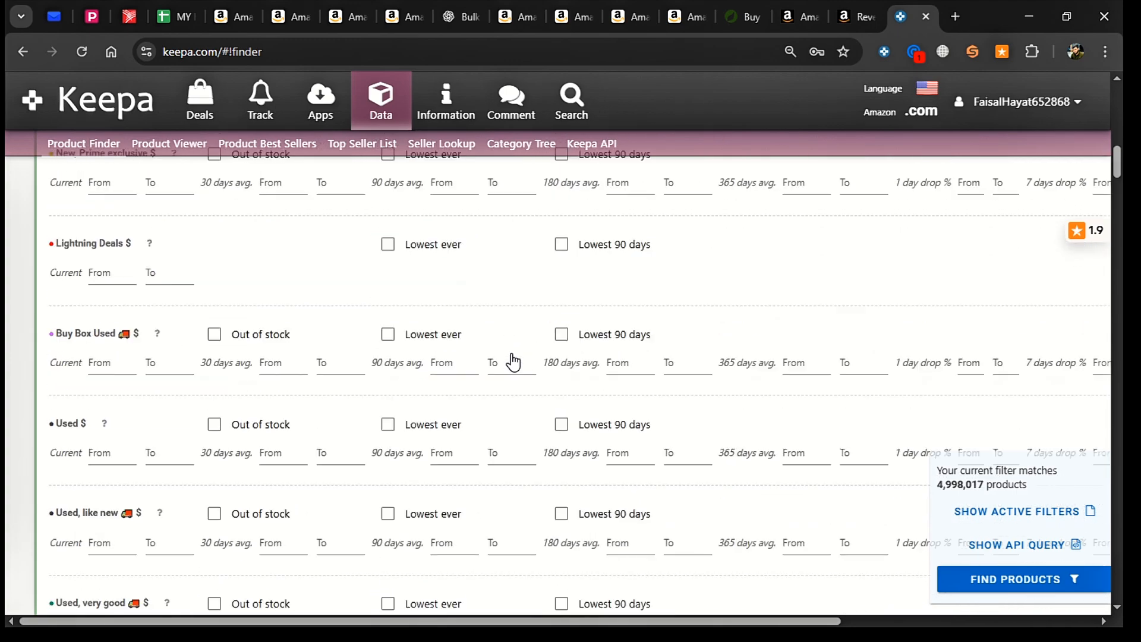
scroll(514, 361, "down", 9)
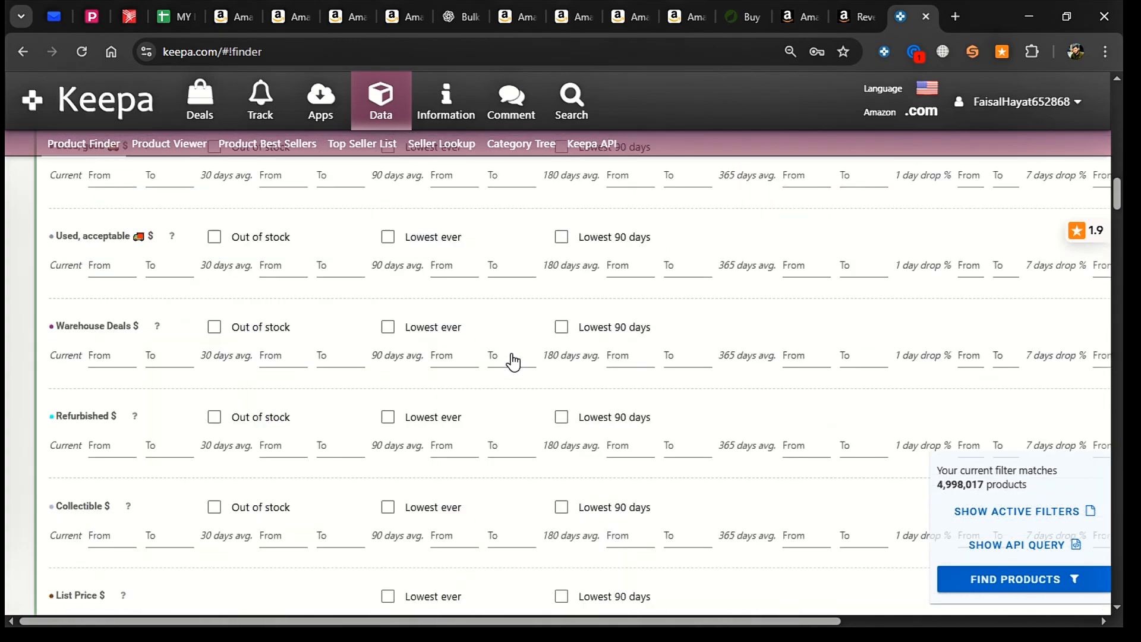
scroll(513, 361, "down", 2)
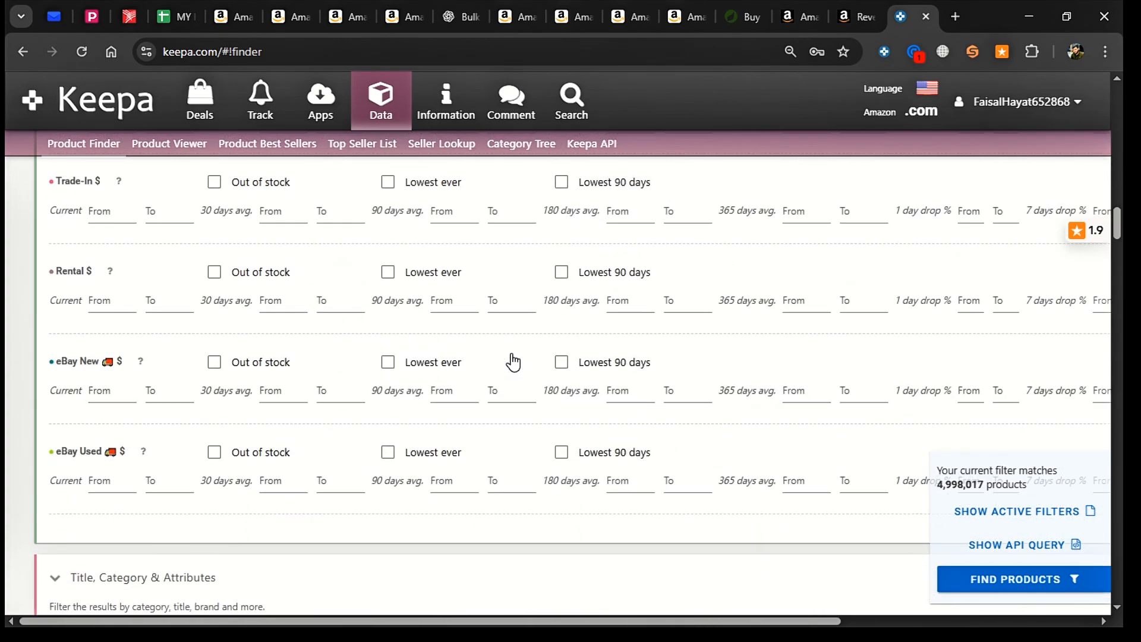
scroll(514, 361, "down", 6)
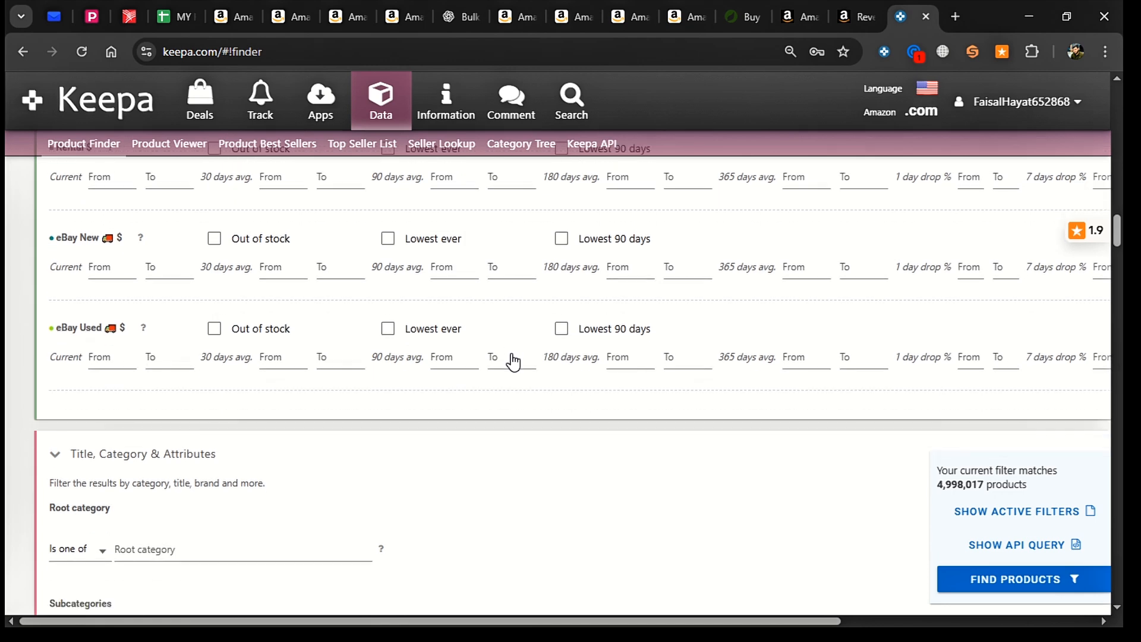
Add Beauty & Personal Care to the root category filter under Title, Category & Attributes.
scroll(429, 329, "down", 1)
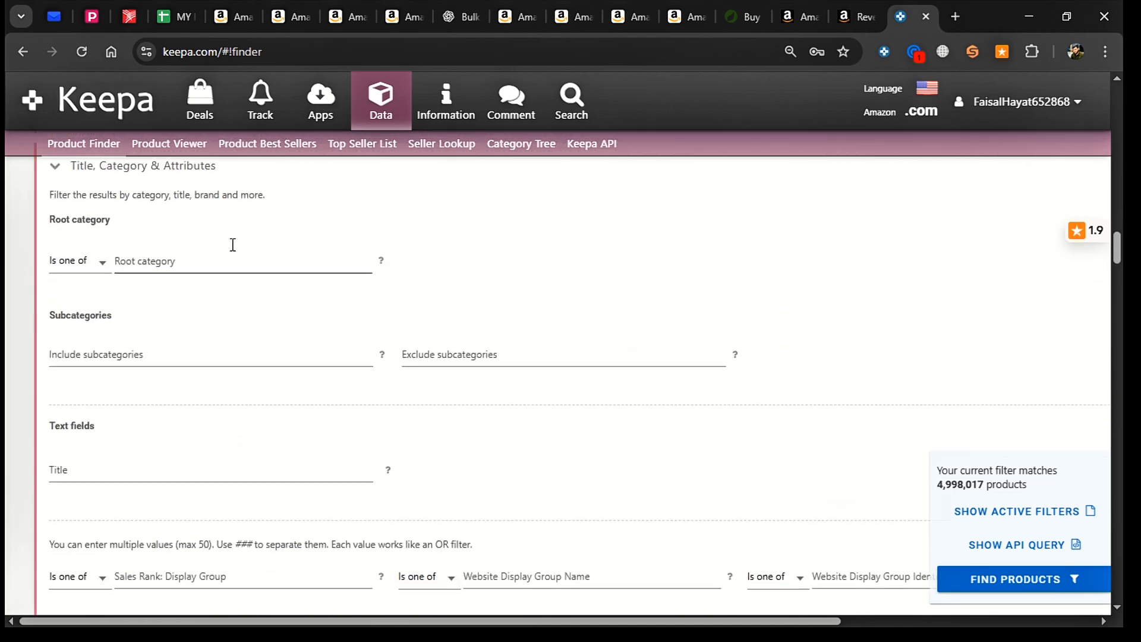
scroll(462, 300, "up", 1)
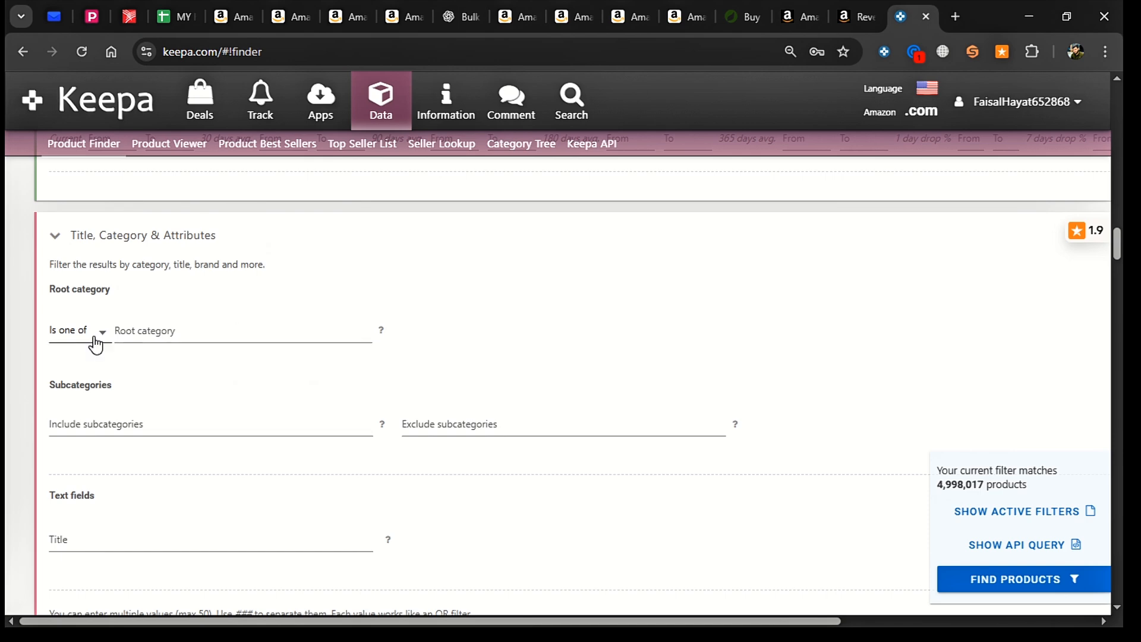
left_click(212, 342)
scroll(336, 443, "down", 5)
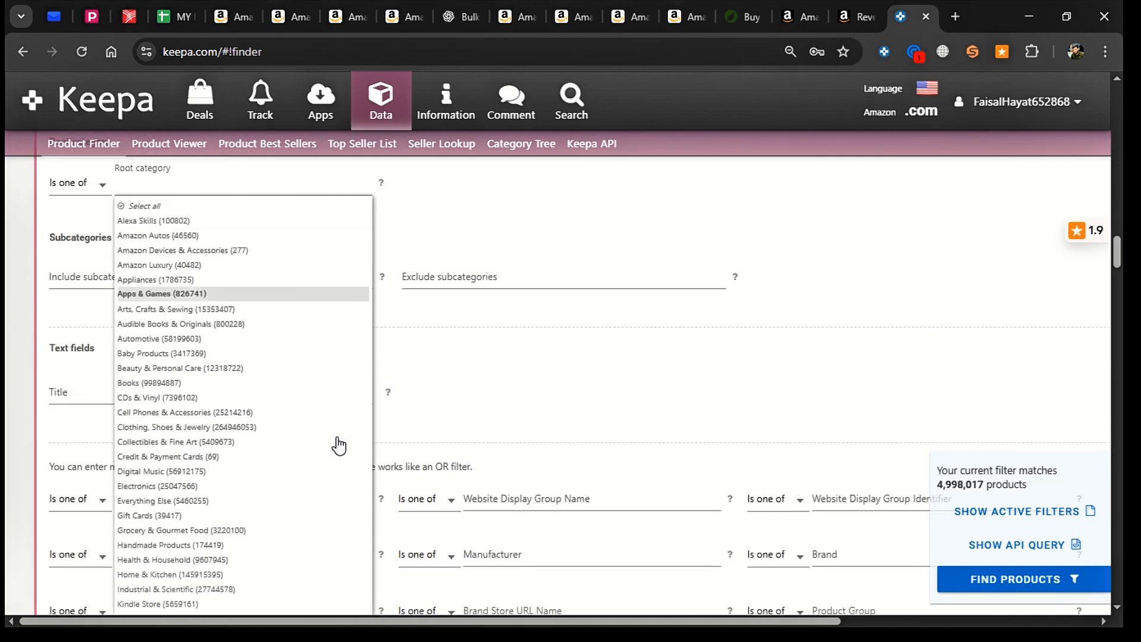
scroll(330, 452, "down", 3)
scroll(319, 458, "up", 7)
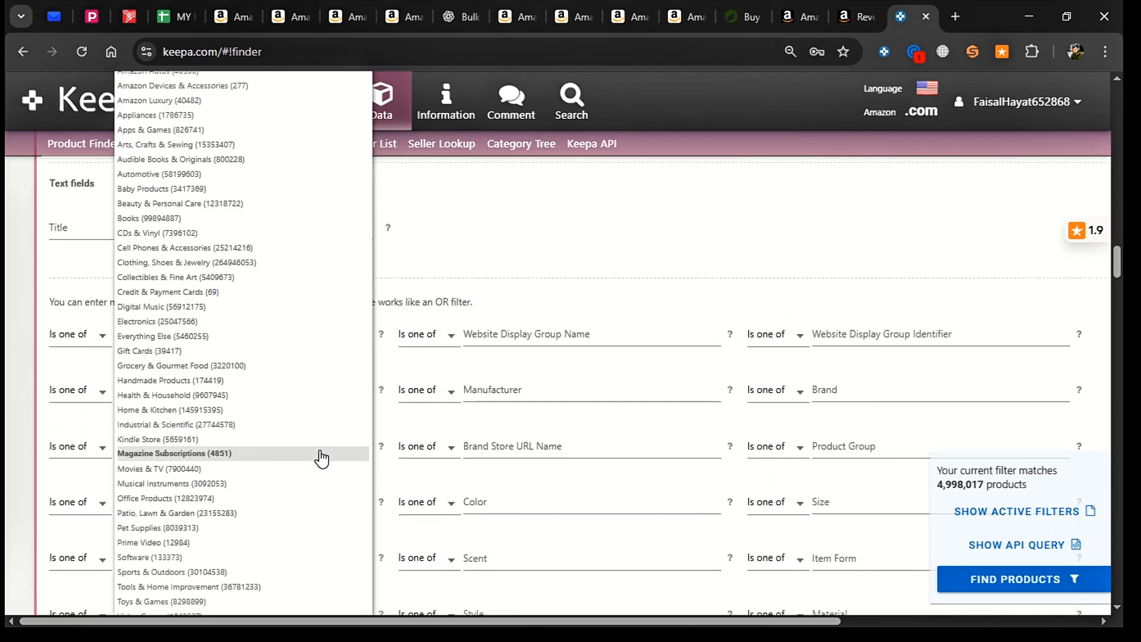
scroll(322, 459, "up", 1)
scroll(319, 458, "down", 1)
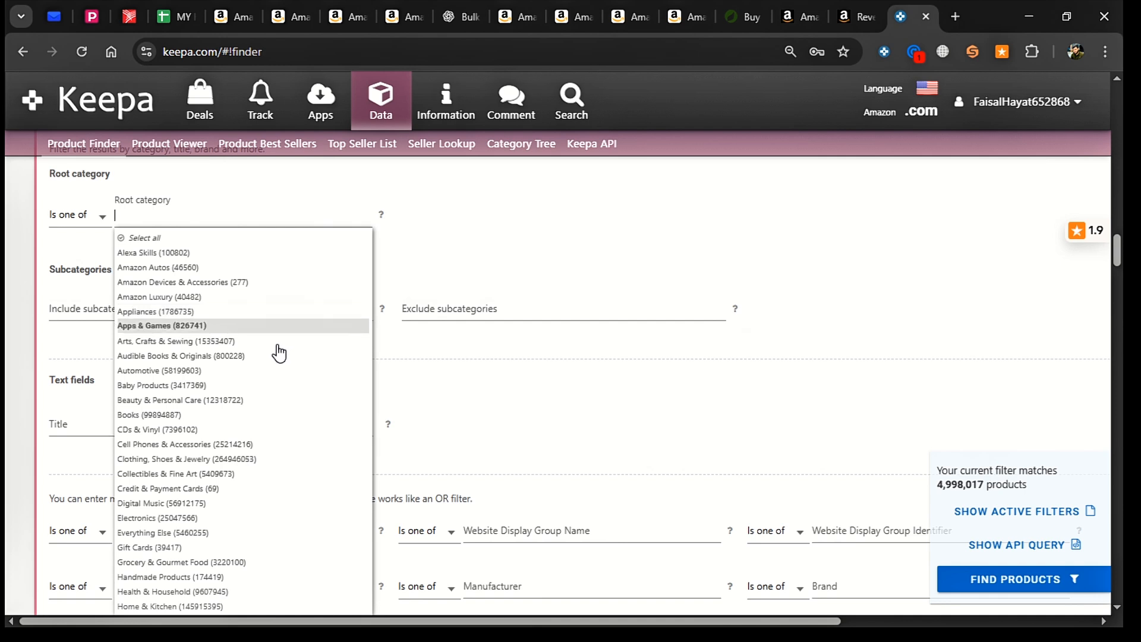
left_click(249, 401)
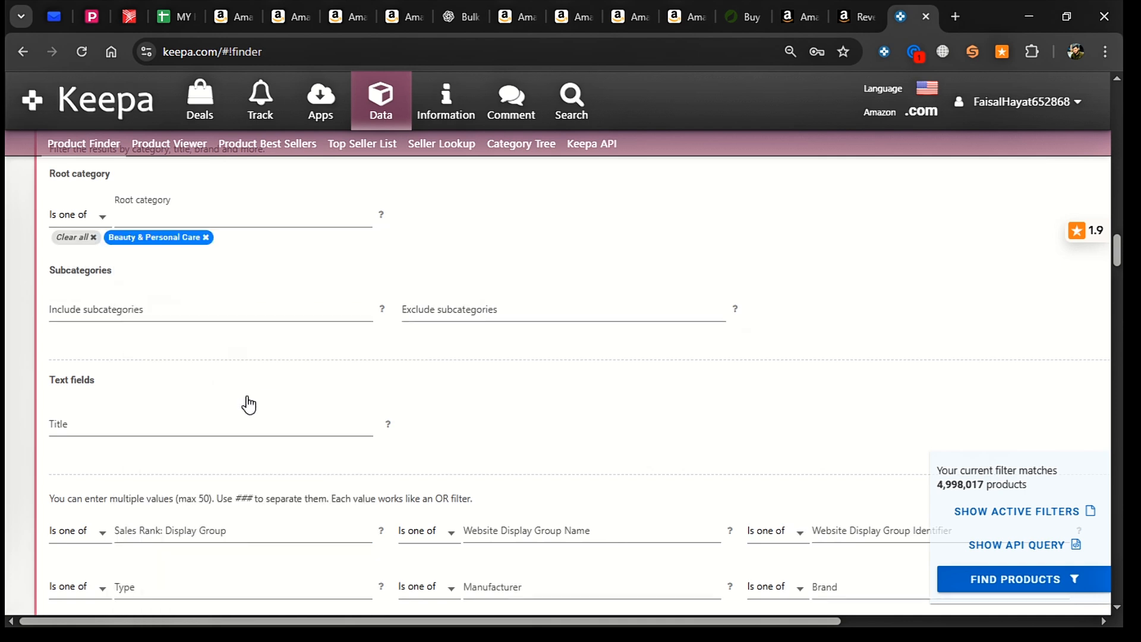
Add Sports & Outdoors, Home & Kitchen, and Tools & Home Improvement to the root category filter.
left_click(254, 220)
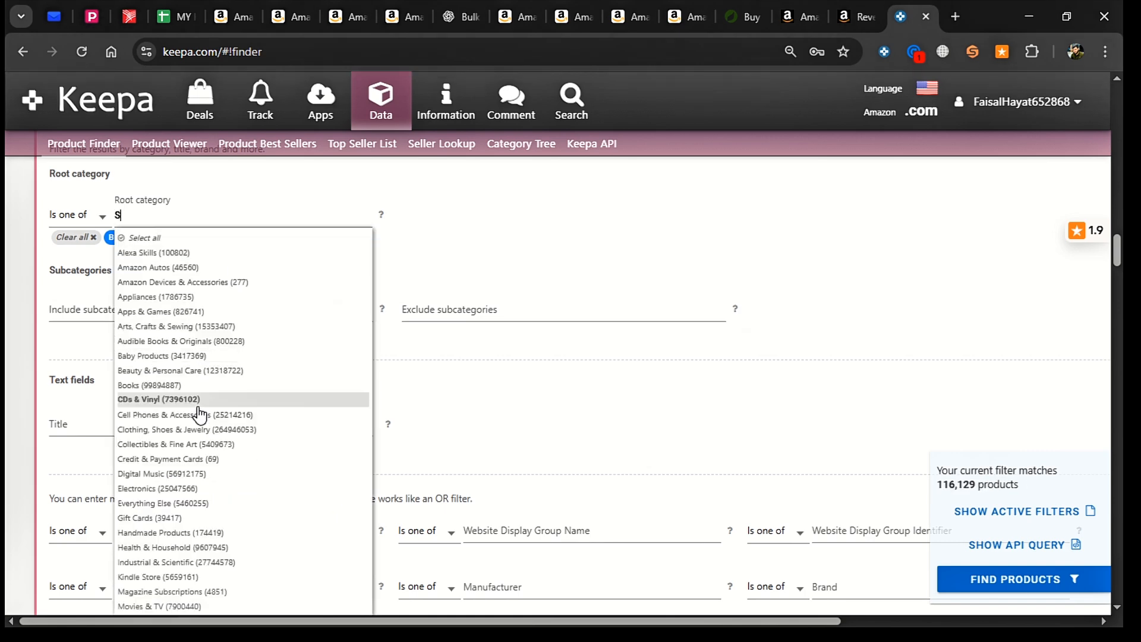
type("S")
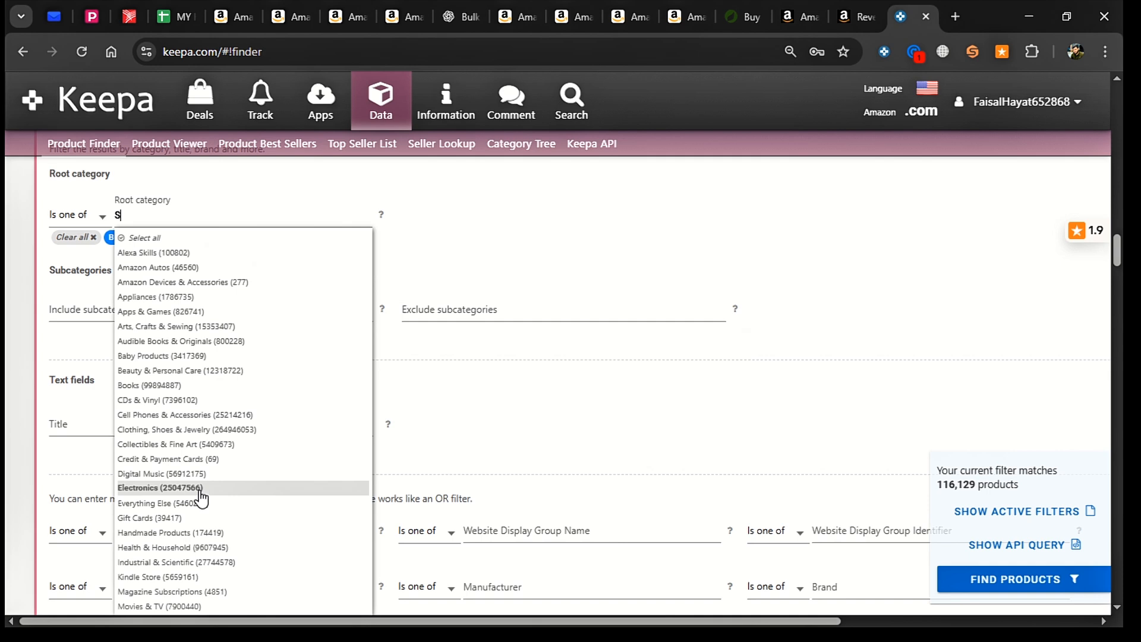
type("P")
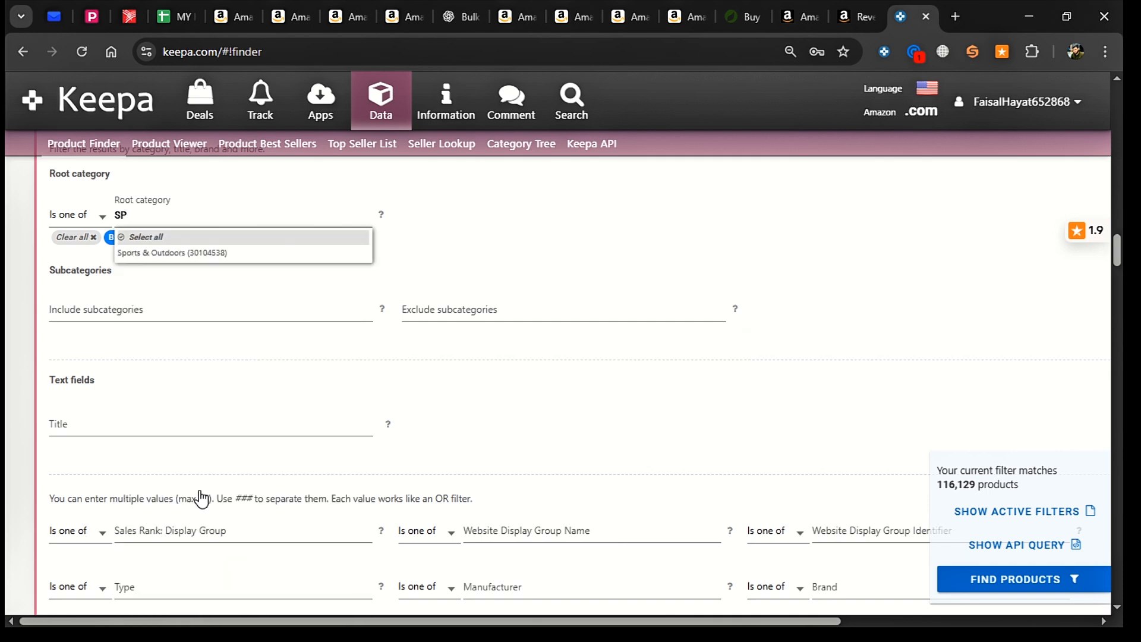
left_click(263, 252)
type("HOM")
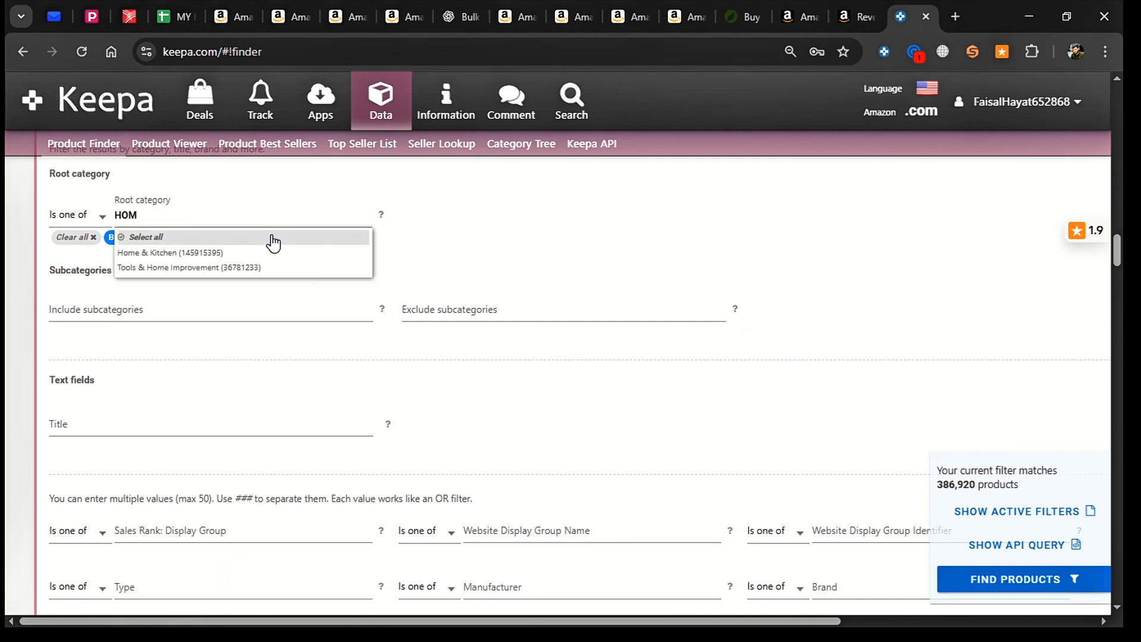
left_click(244, 256)
type("TOOL")
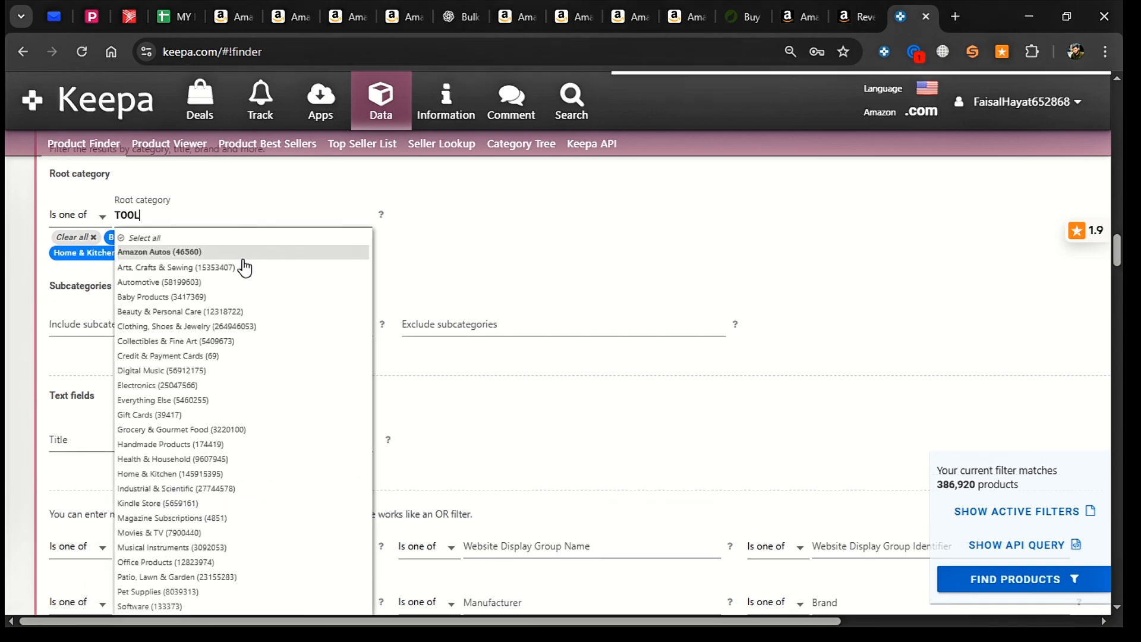
left_click(239, 264)
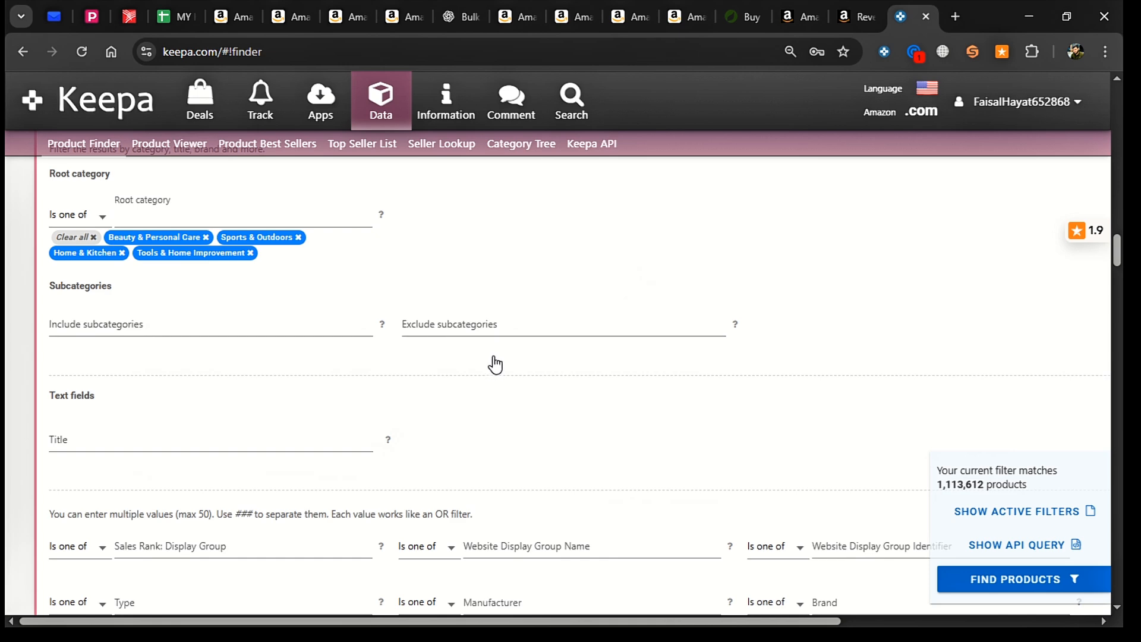
Set the Total Offer Count range from 3 to 25 under Offer Counts.
scroll(494, 372, "down", 1)
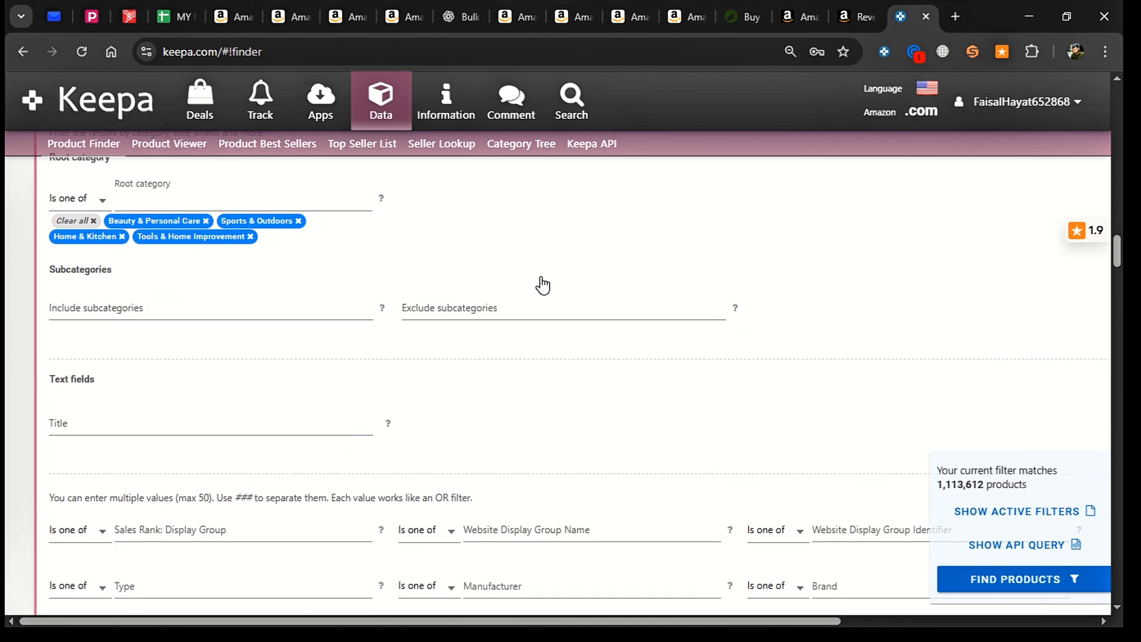
scroll(654, 409, "down", 2)
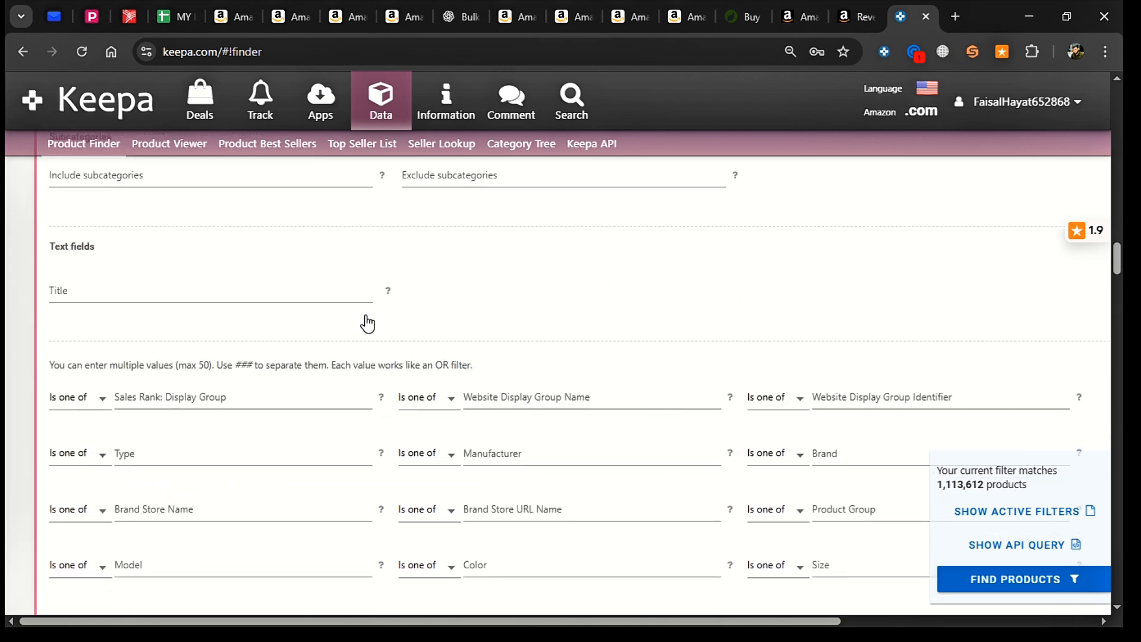
scroll(542, 331, "down", 1)
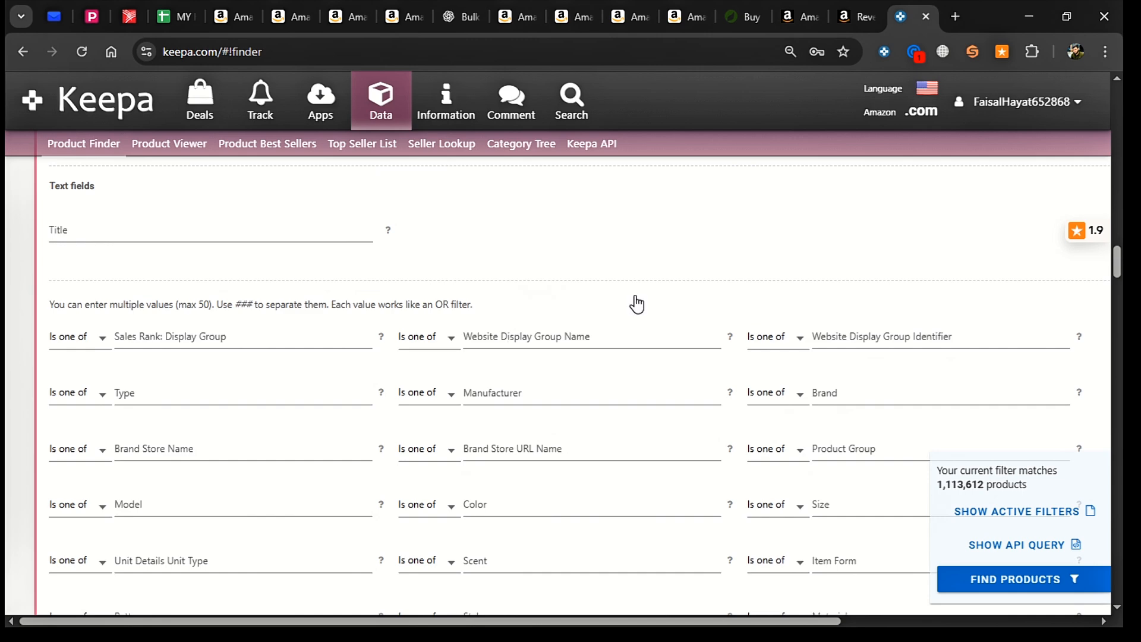
scroll(637, 304, "down", 10)
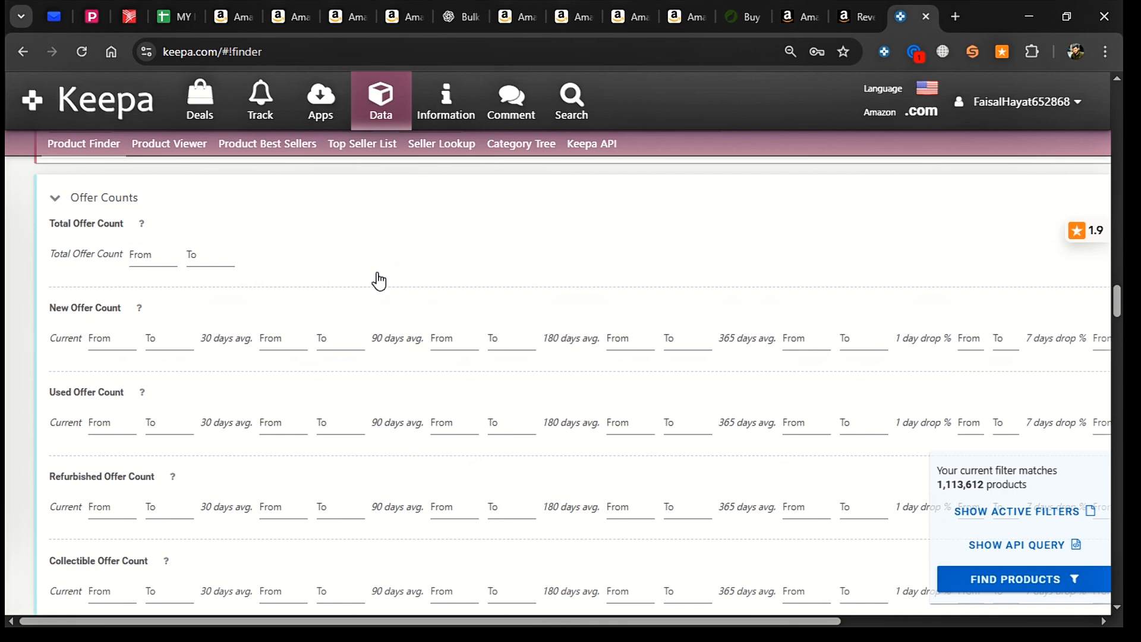
left_click(217, 249)
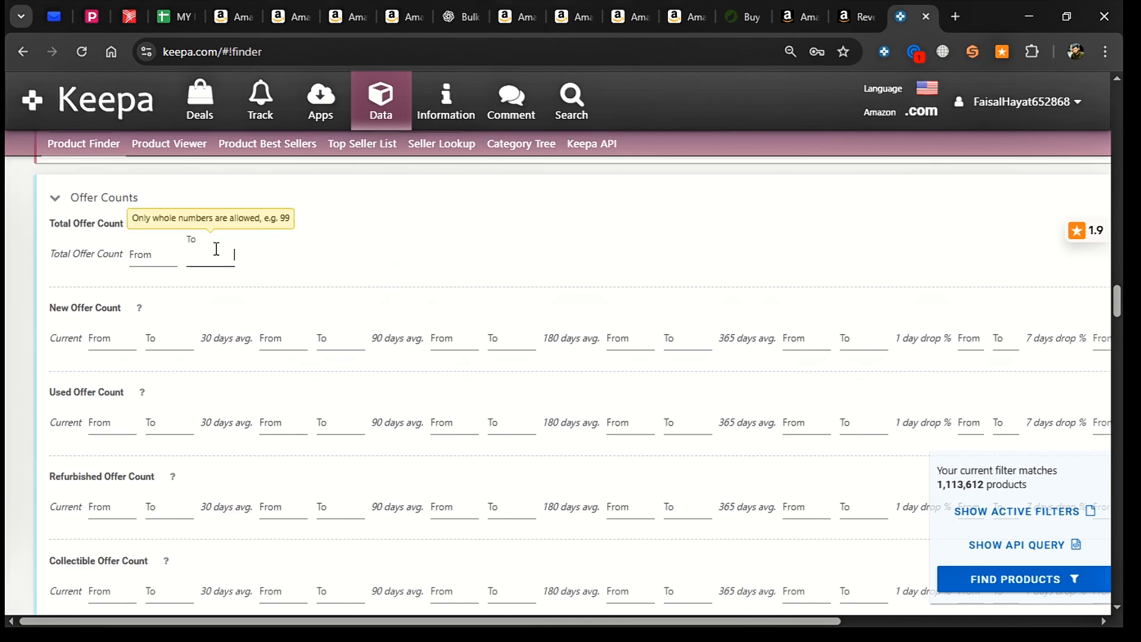
type("25")
left_click(169, 258)
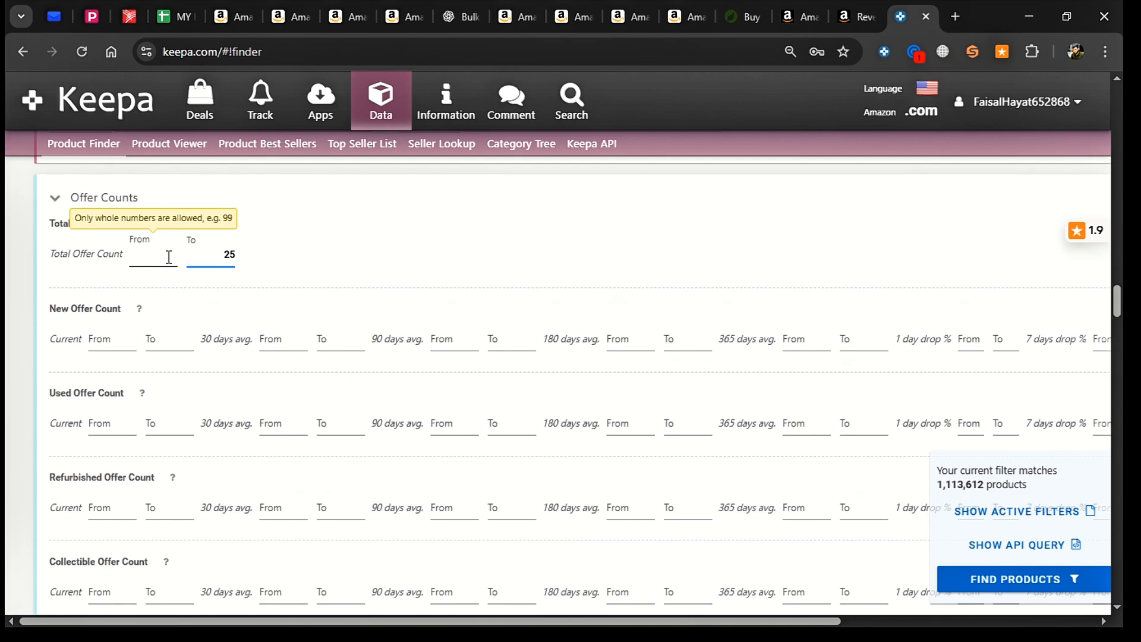
type("3")
left_click(386, 251)
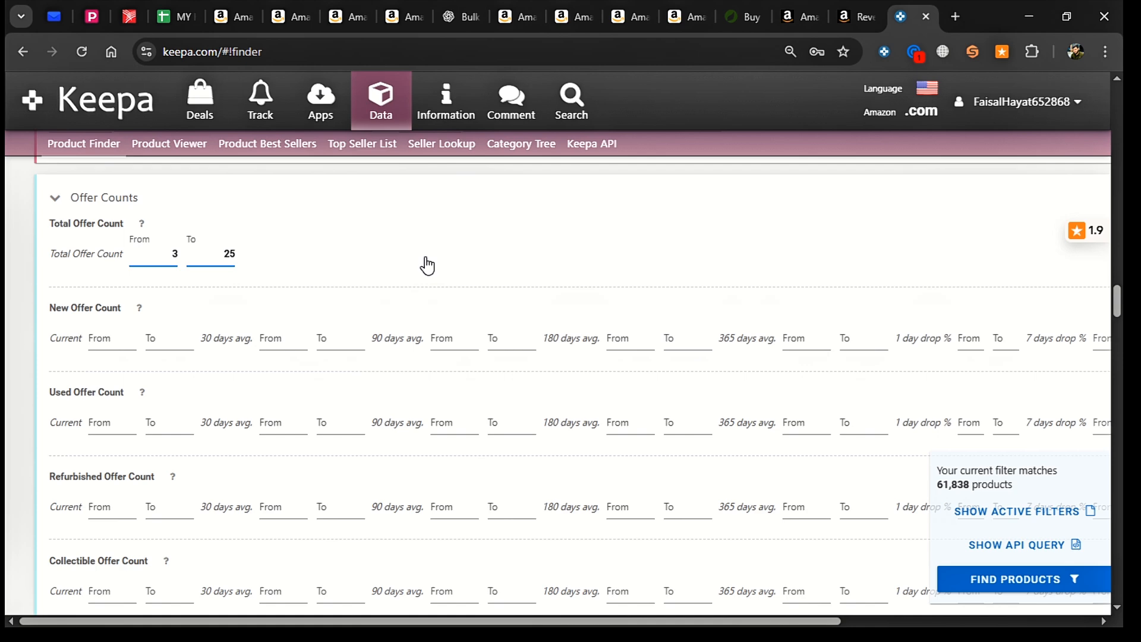
Restrict the Buy Box Seller filter to 3rd Party.
scroll(507, 271, "down", 1)
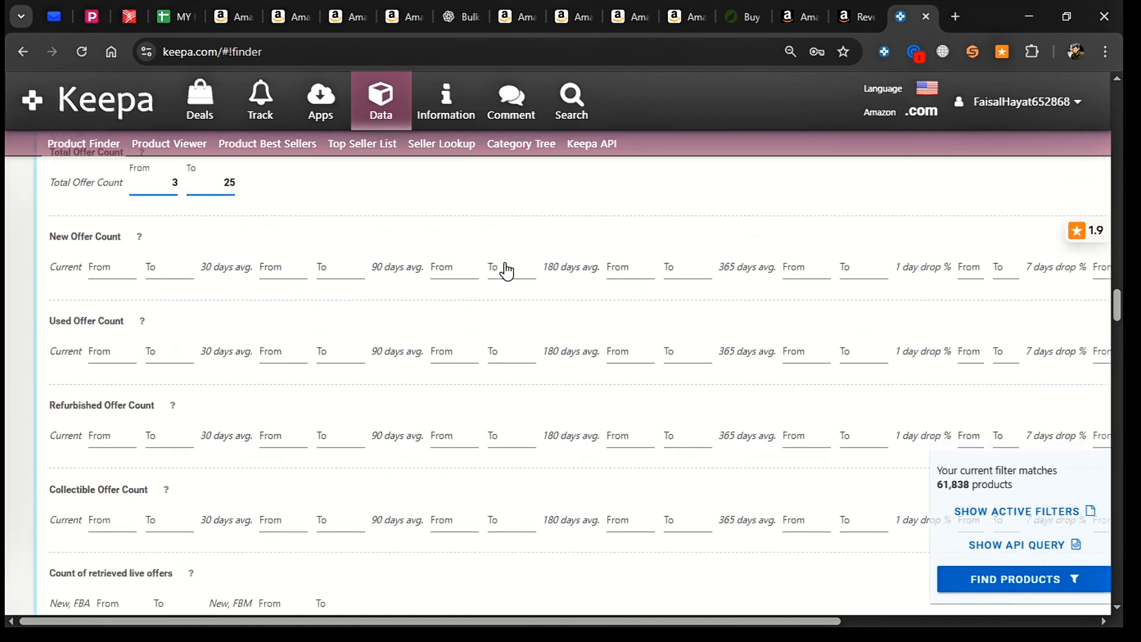
scroll(410, 311, "down", 1)
scroll(411, 311, "down", 6)
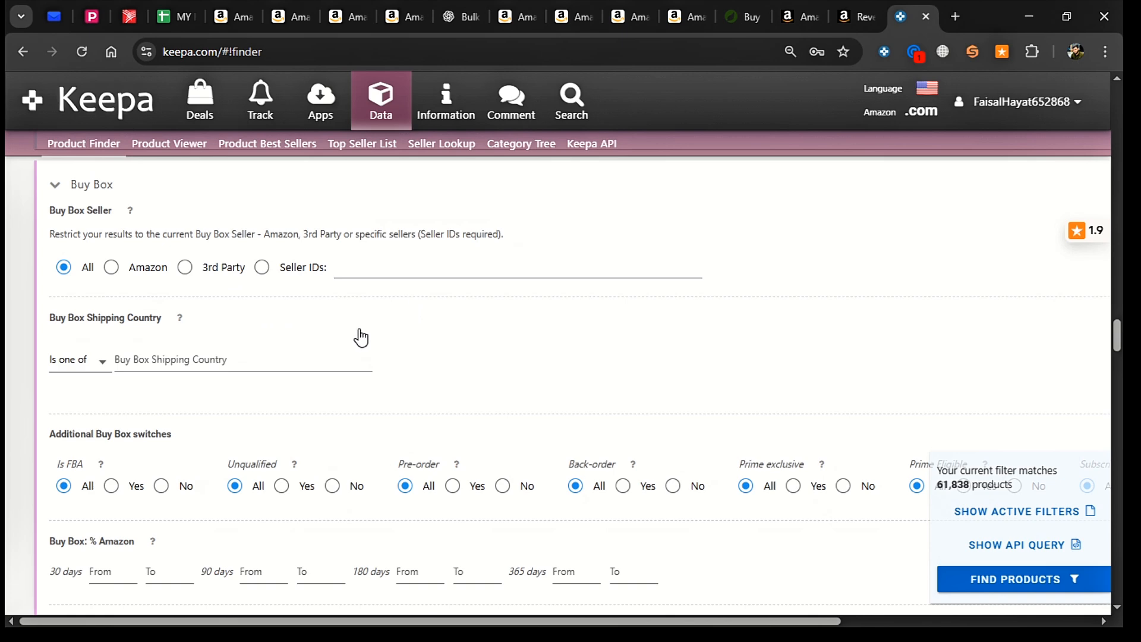
scroll(354, 336, "up", 1)
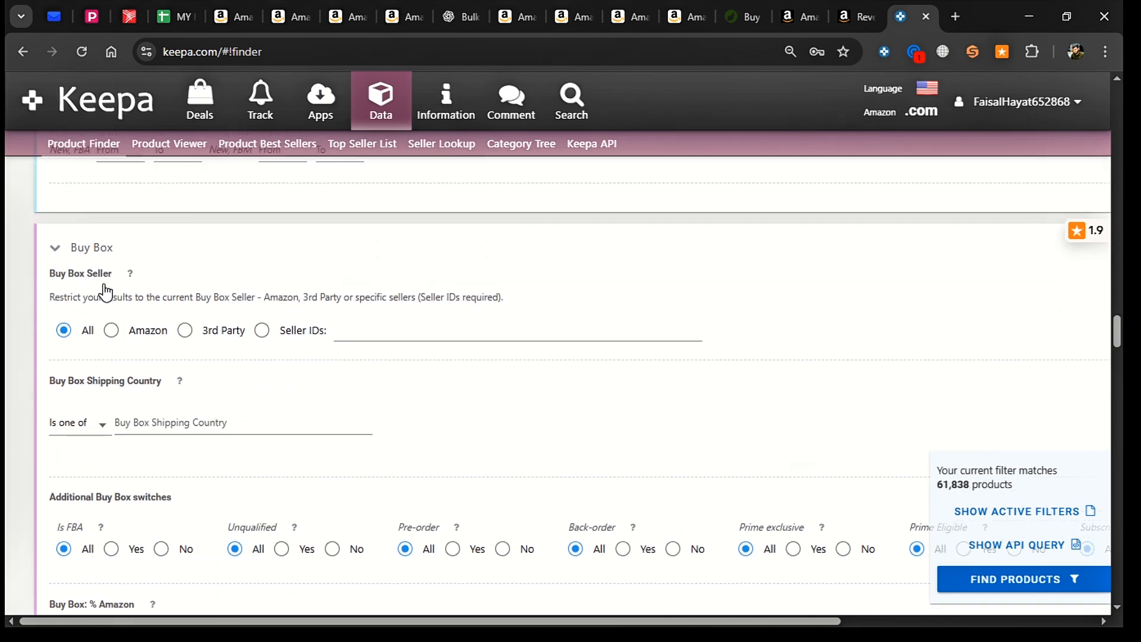
left_click(191, 335)
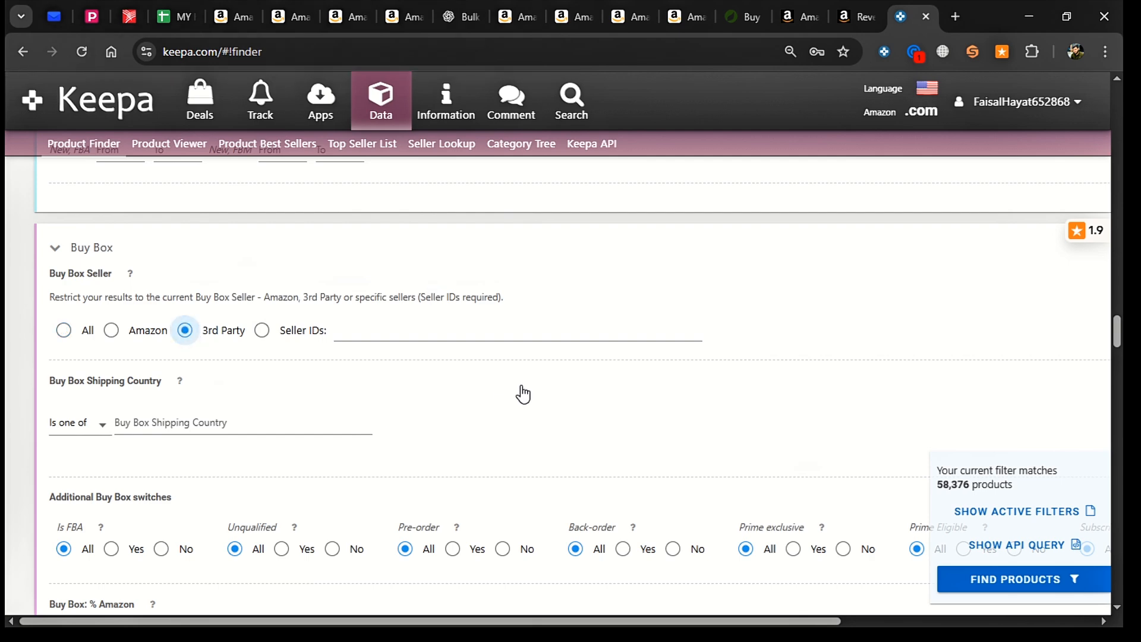
Look through the remaining Buy Box filters, the Buy Box Used filters and the Seller IDs filters.
scroll(524, 394, "down", 2)
scroll(311, 331, "down", 3)
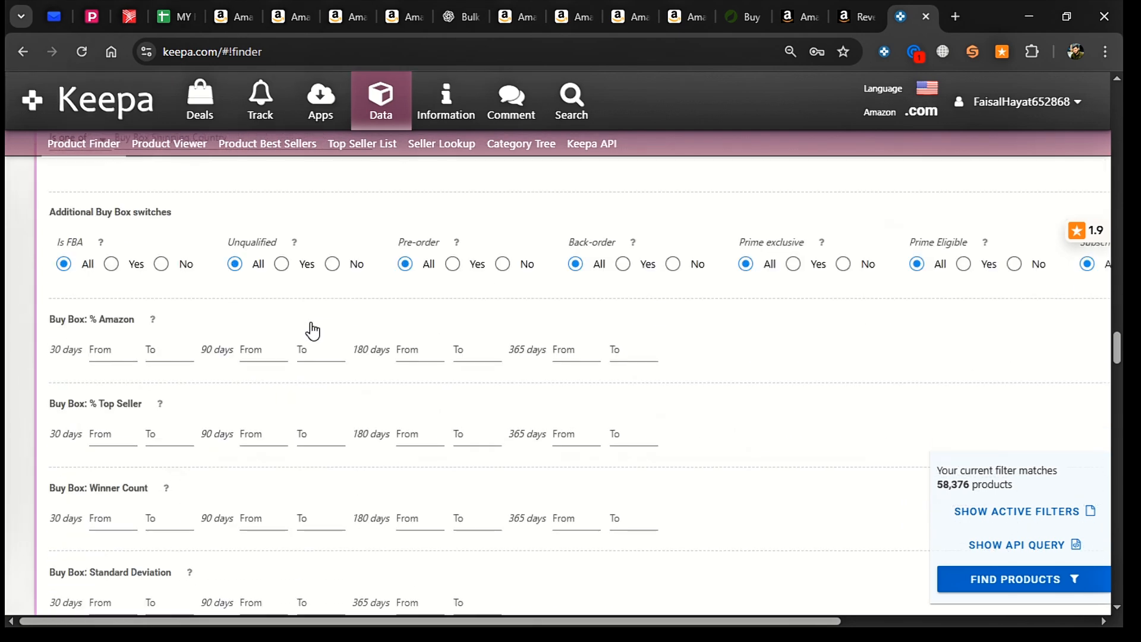
scroll(461, 317, "down", 2)
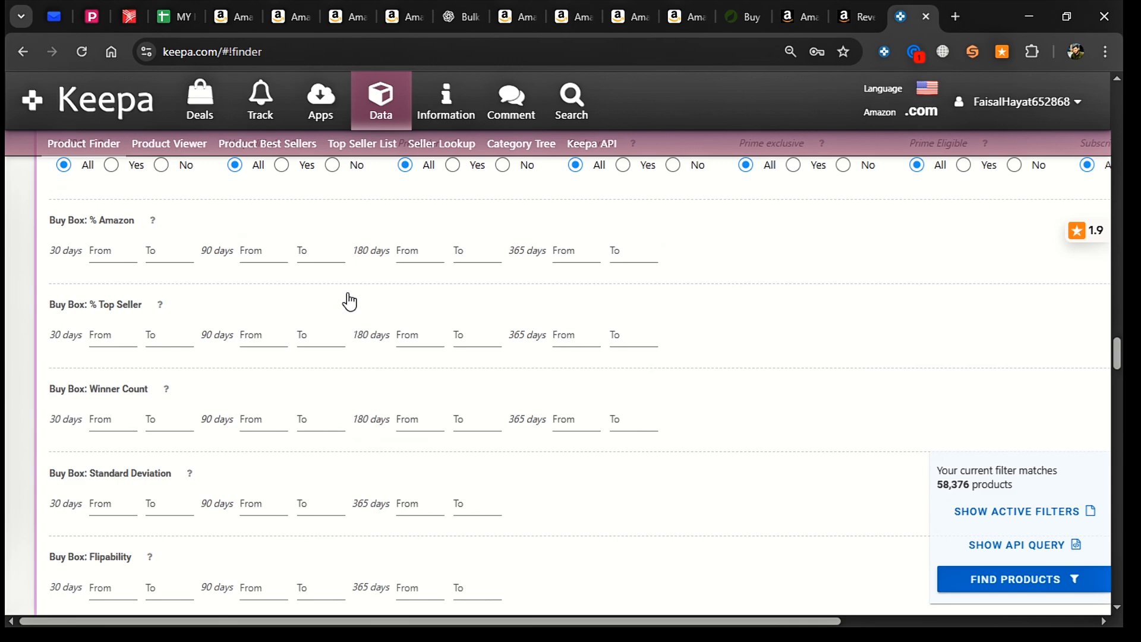
scroll(346, 301, "up", 1)
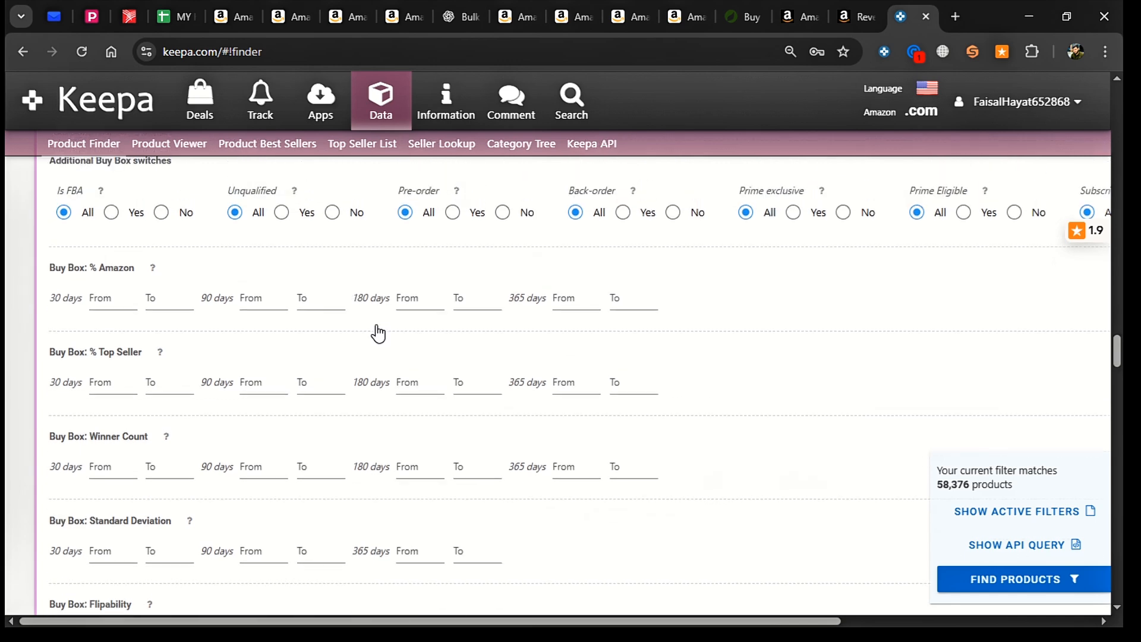
scroll(379, 334, "down", 3)
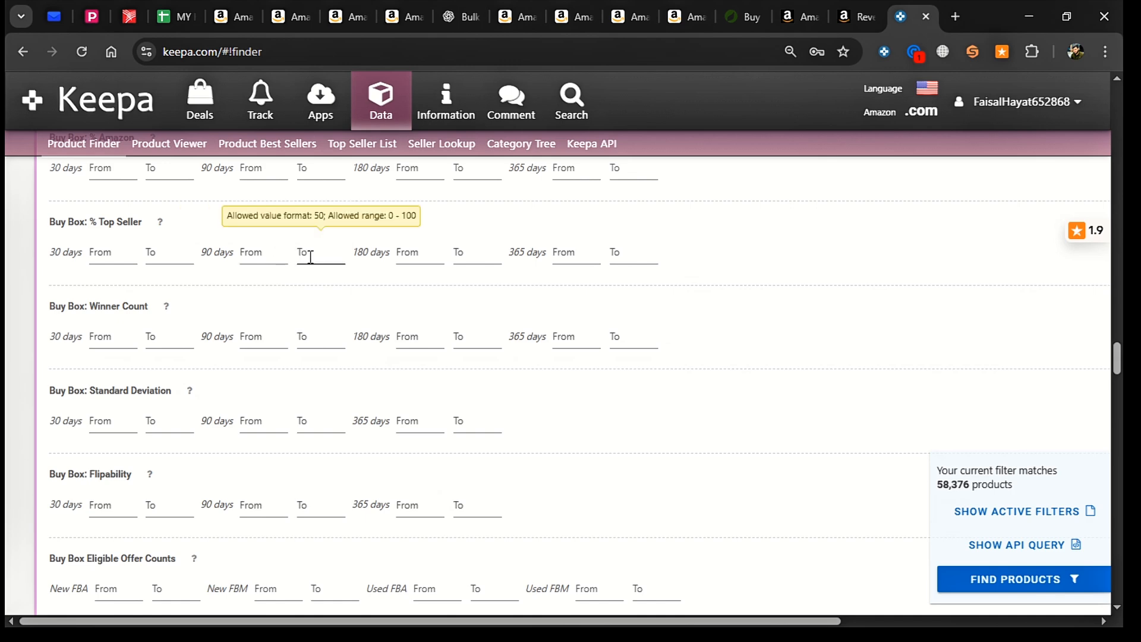
scroll(423, 318, "down", 1)
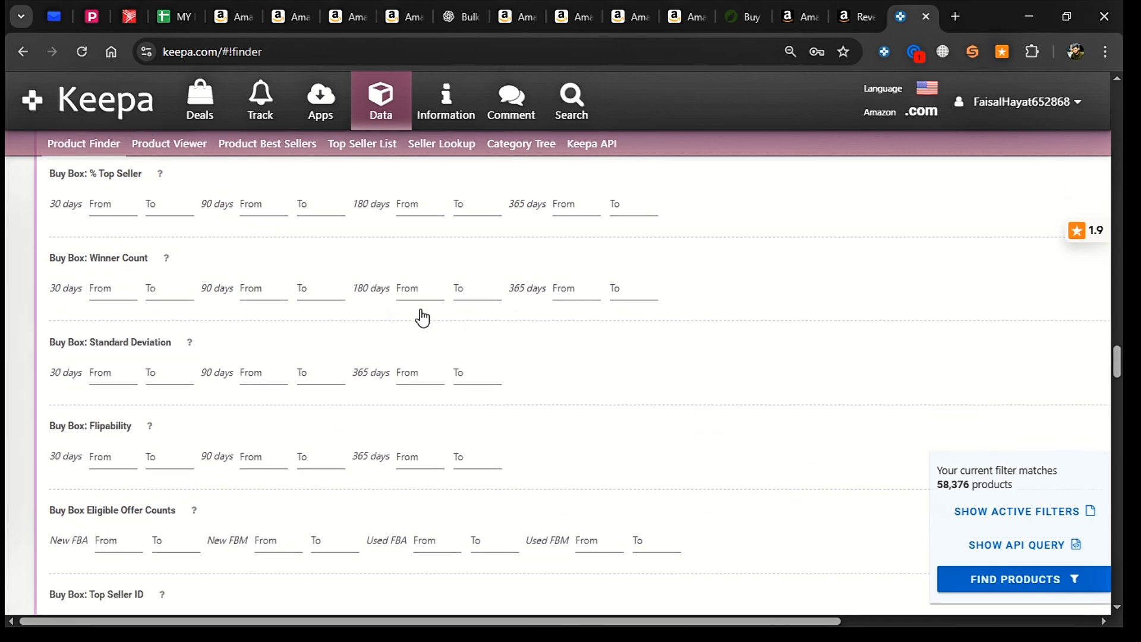
scroll(354, 344, "down", 1)
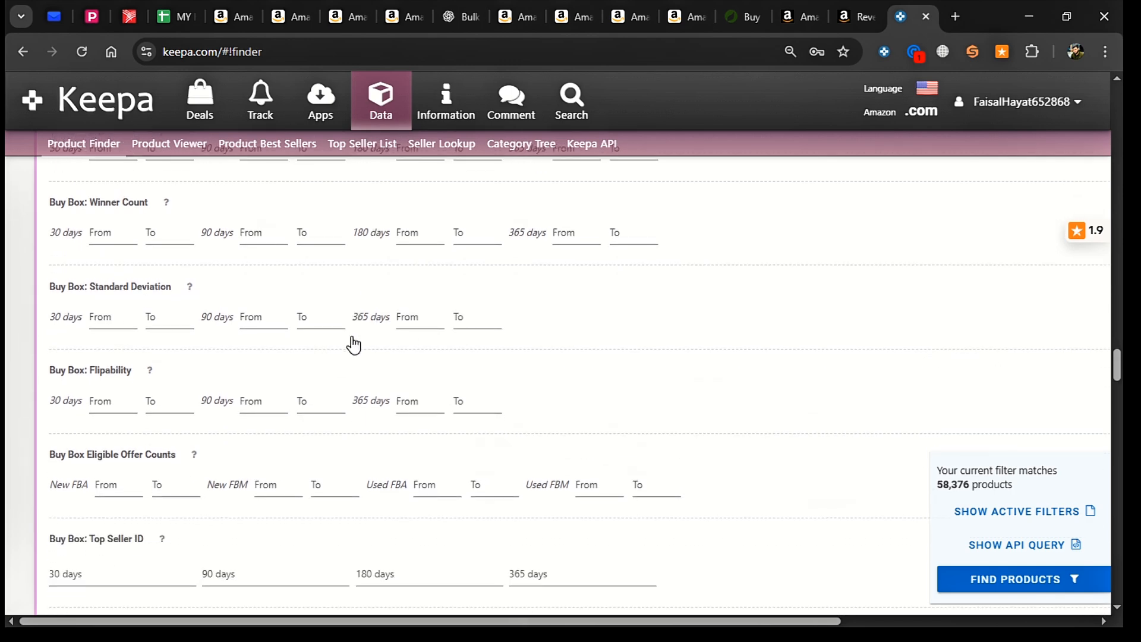
scroll(353, 345, "down", 4)
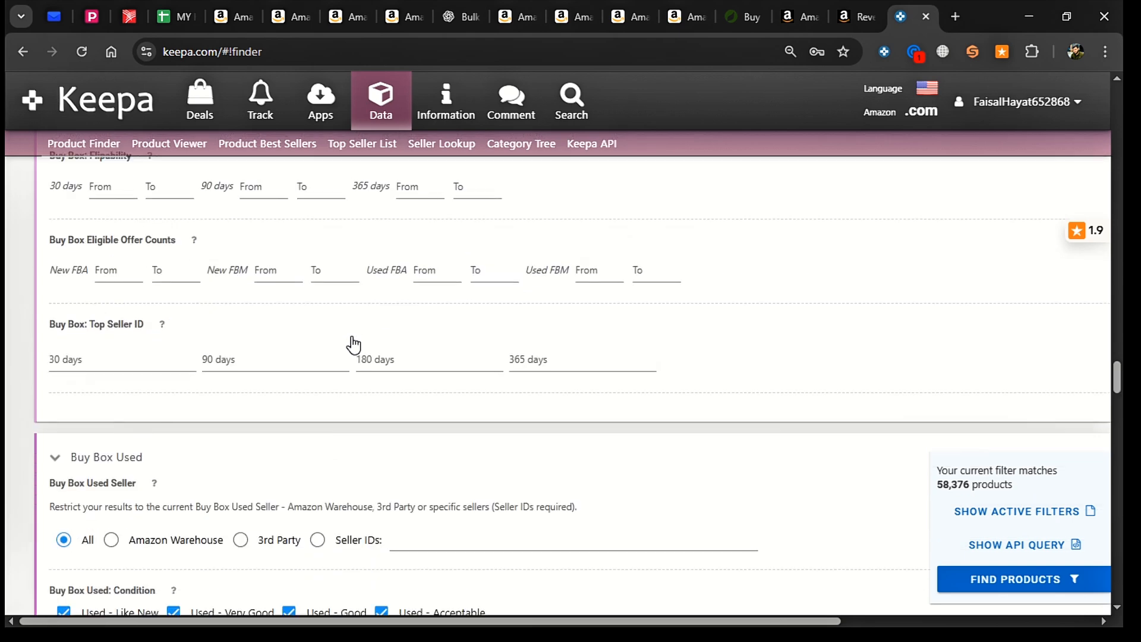
scroll(353, 345, "down", 5)
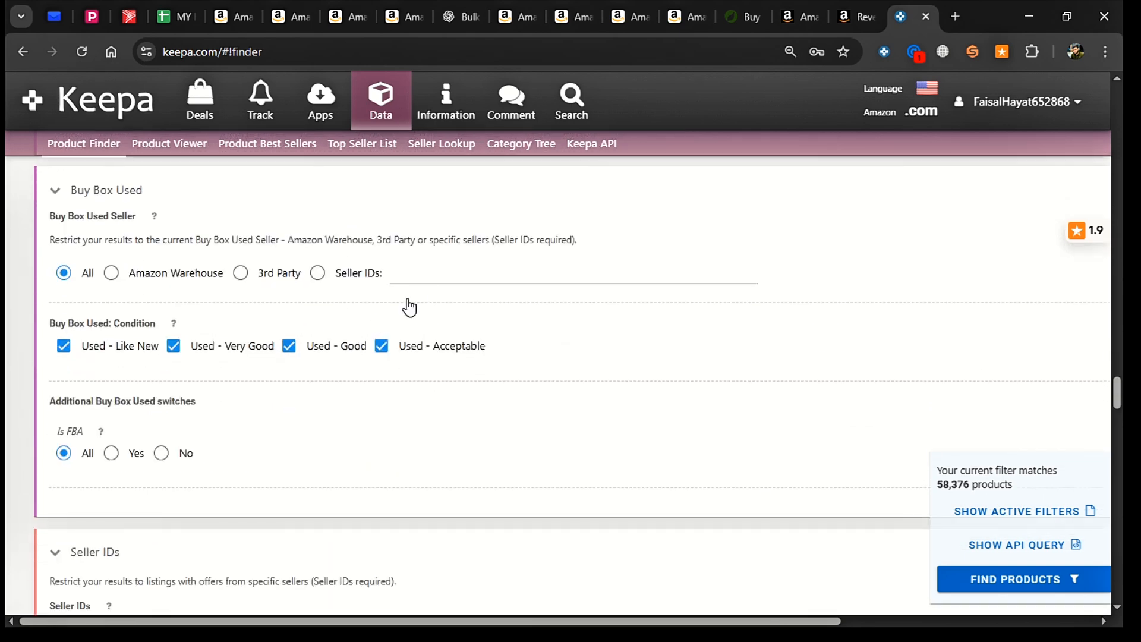
scroll(420, 314, "down", 2)
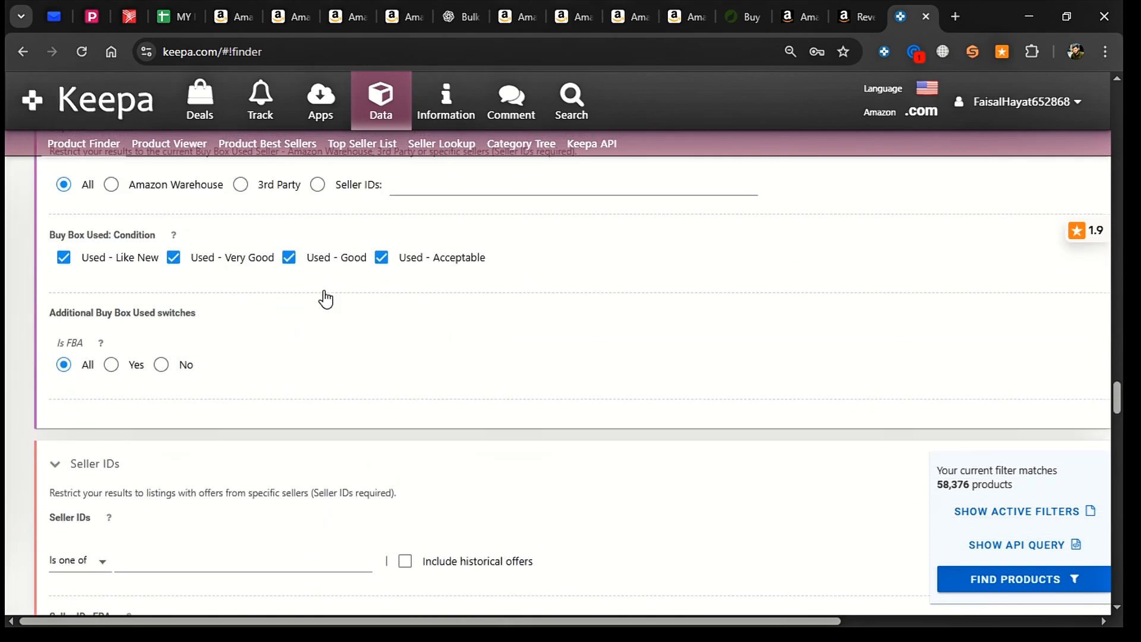
scroll(266, 298, "down", 2)
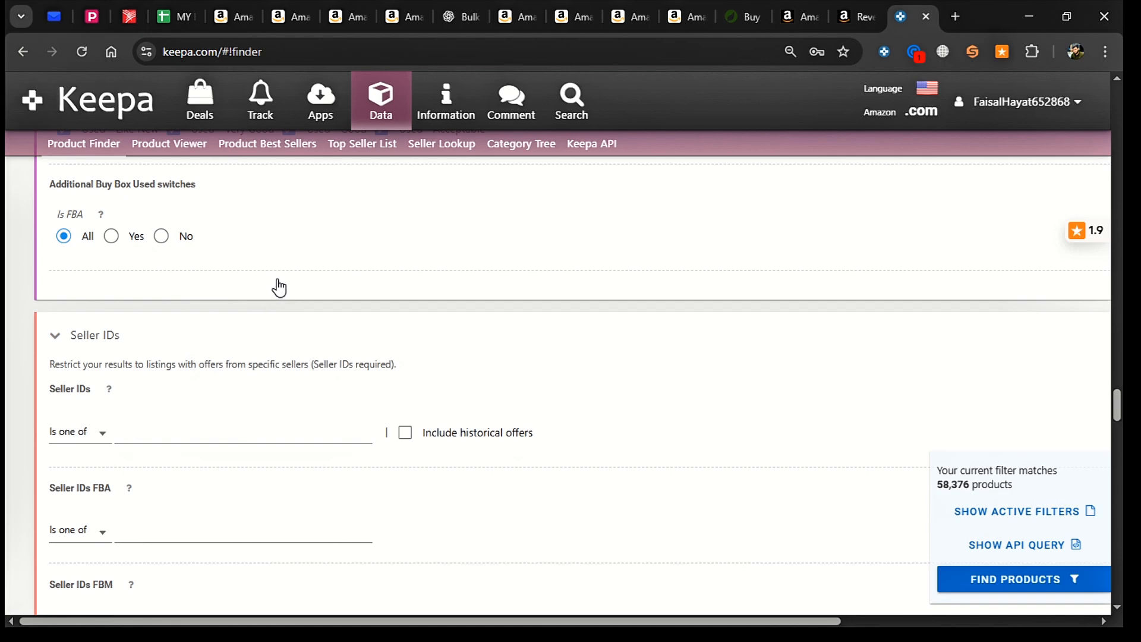
scroll(277, 285, "down", 3)
scroll(455, 286, "down", 10)
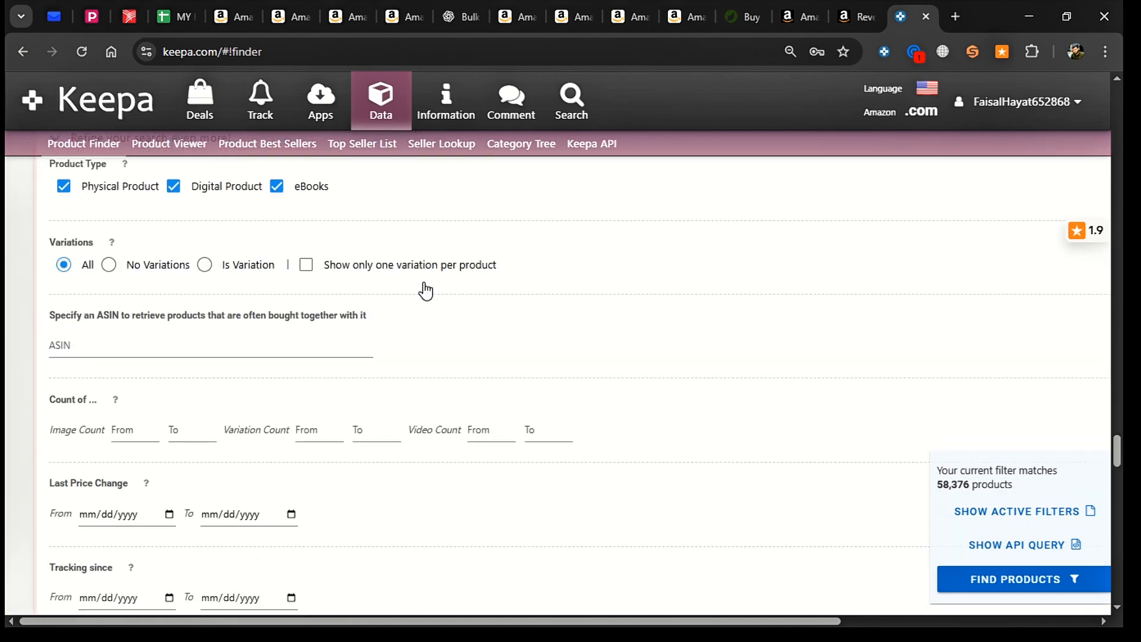
Limit the product type to Physical Product by excluding Digital Product and eBooks.
scroll(417, 291, "up", 2)
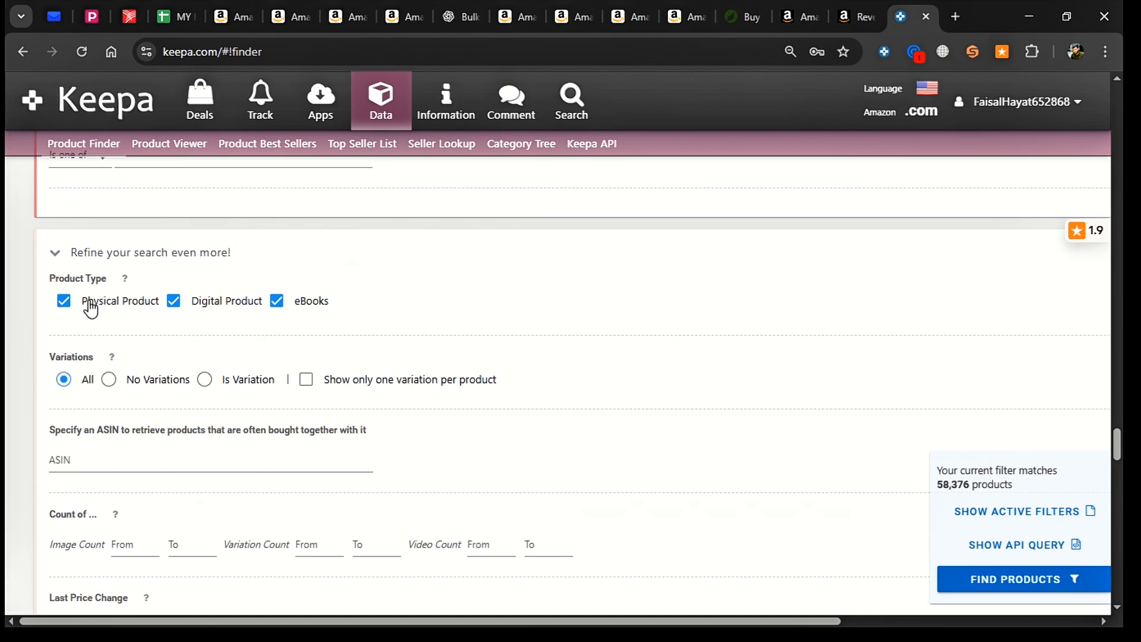
left_click(174, 301)
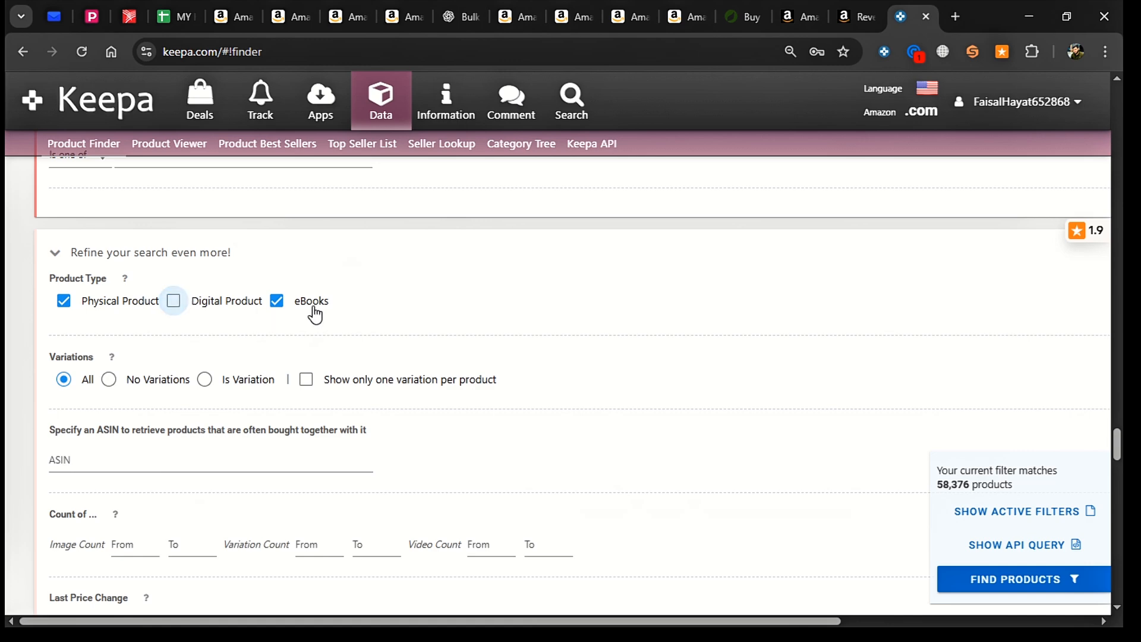
left_click(280, 303)
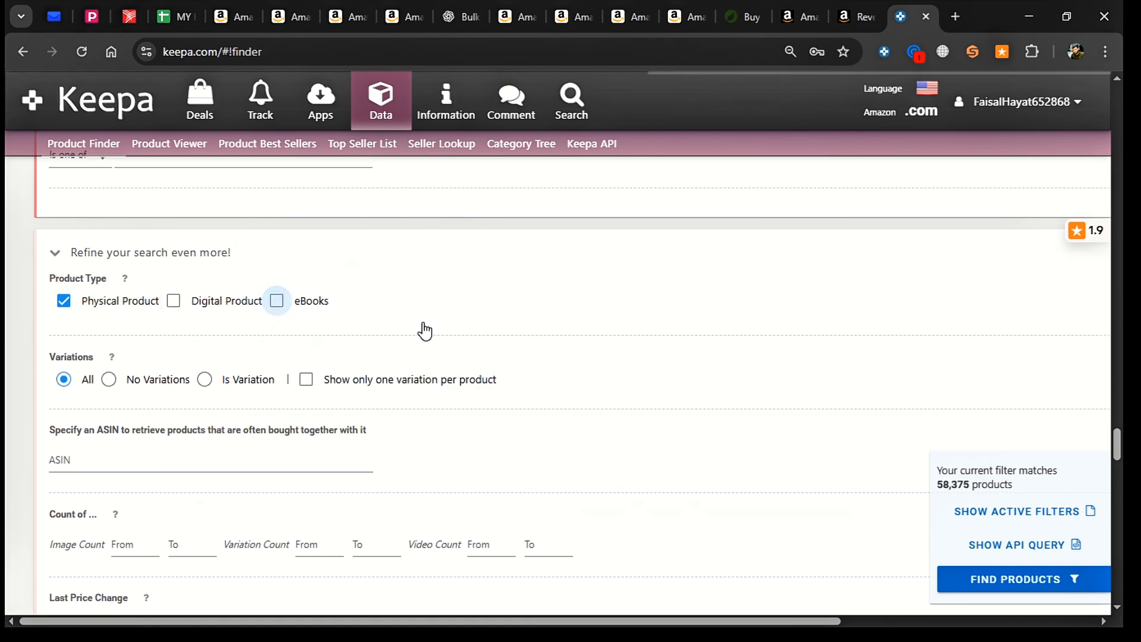
left_click(442, 384)
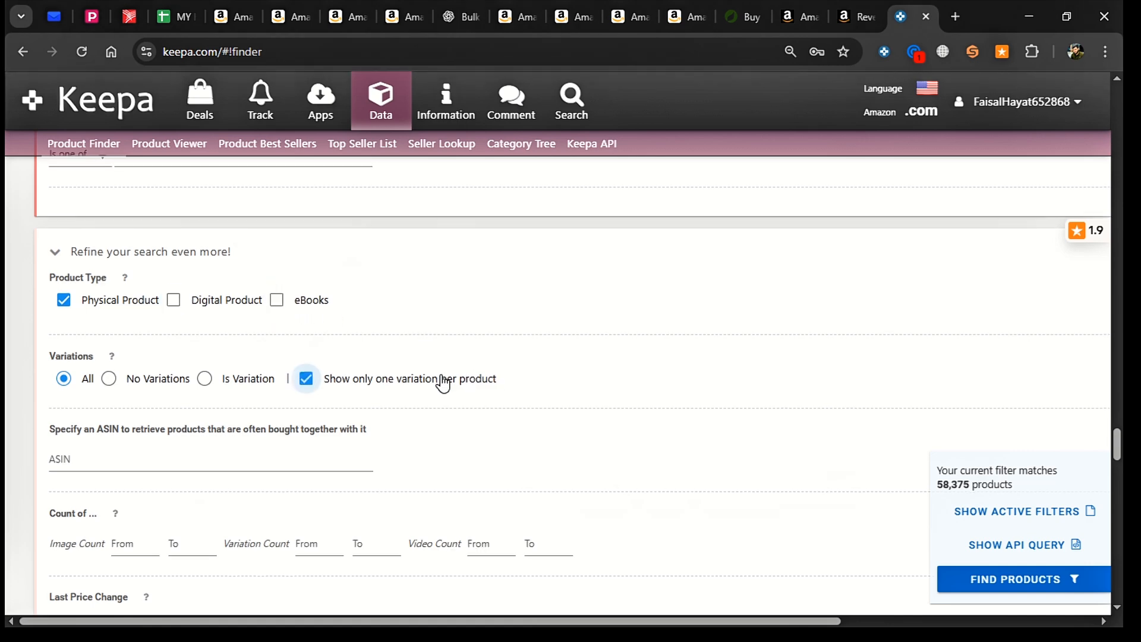
scroll(428, 383, "down", 1)
left_click(307, 291)
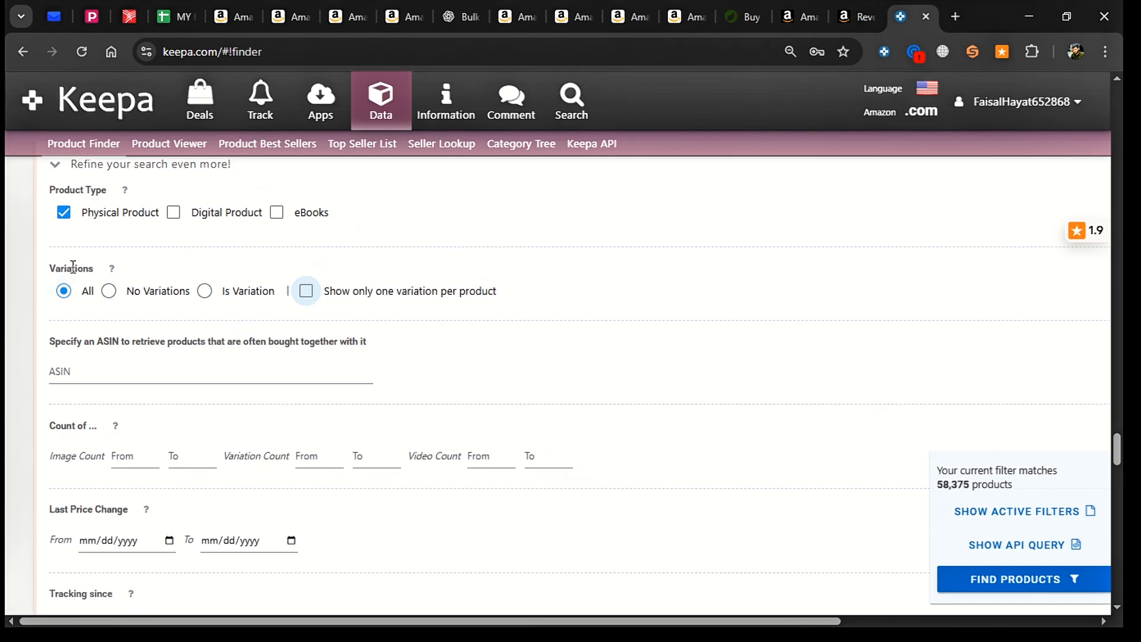
Set the Variations filter to No Variations.
left_click(113, 298)
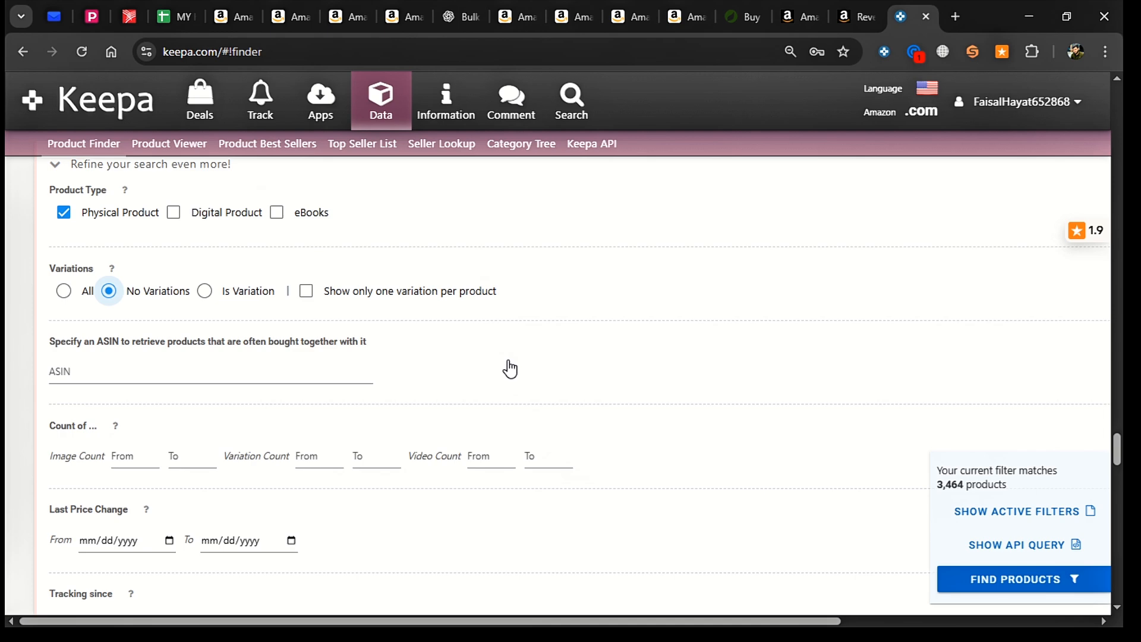
scroll(561, 369, "down", 2)
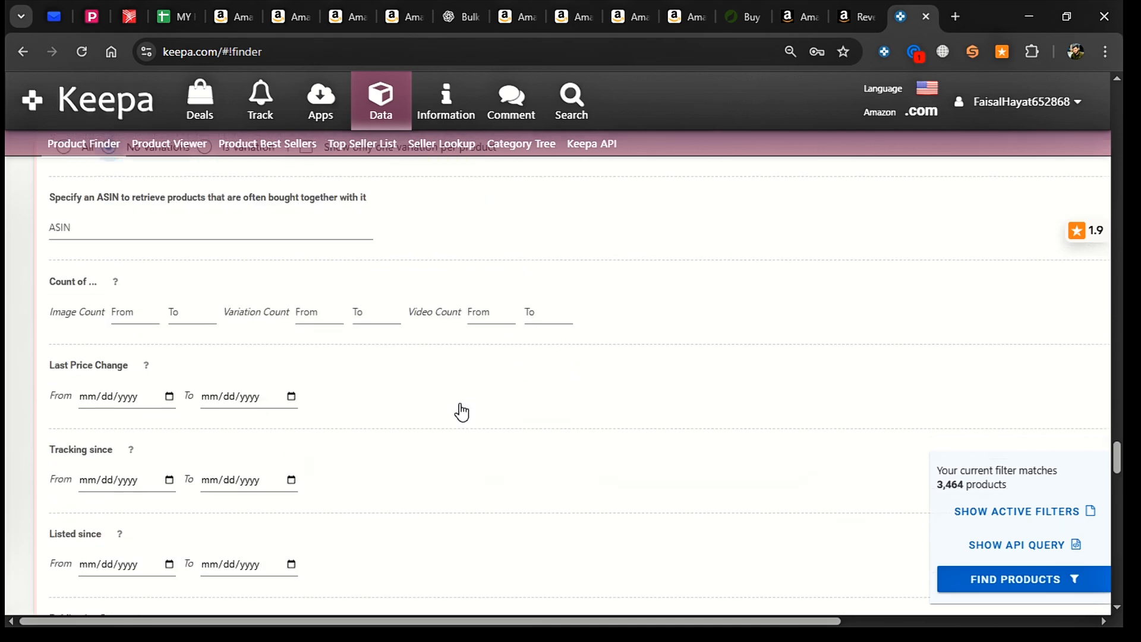
Restrict the Return Rate filter to Low.
scroll(462, 411, "down", 3)
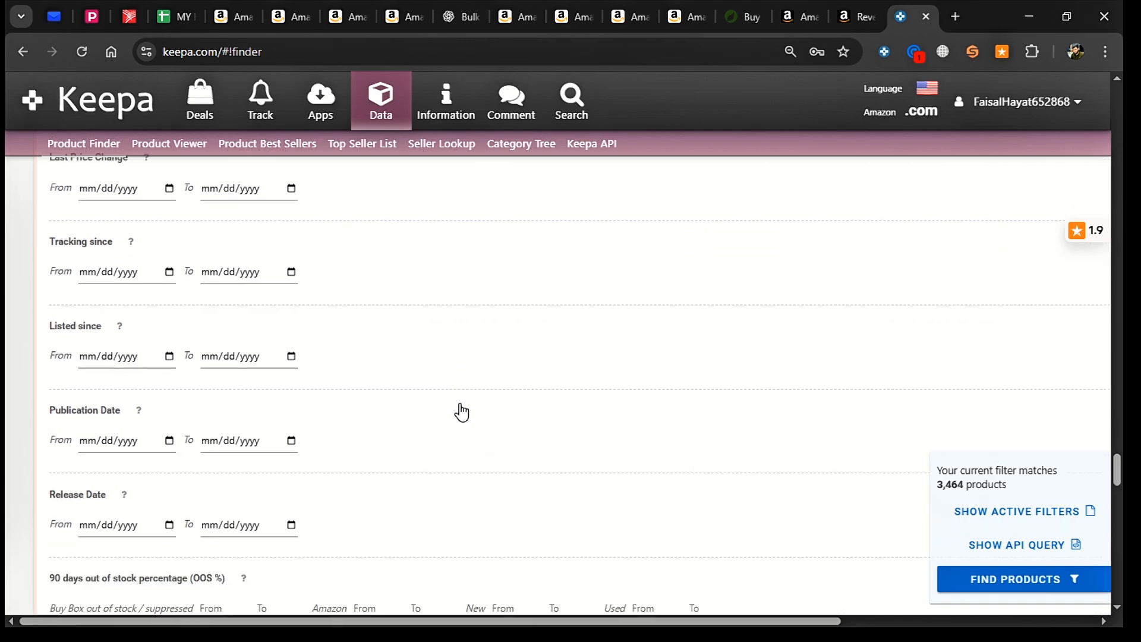
scroll(462, 411, "down", 6)
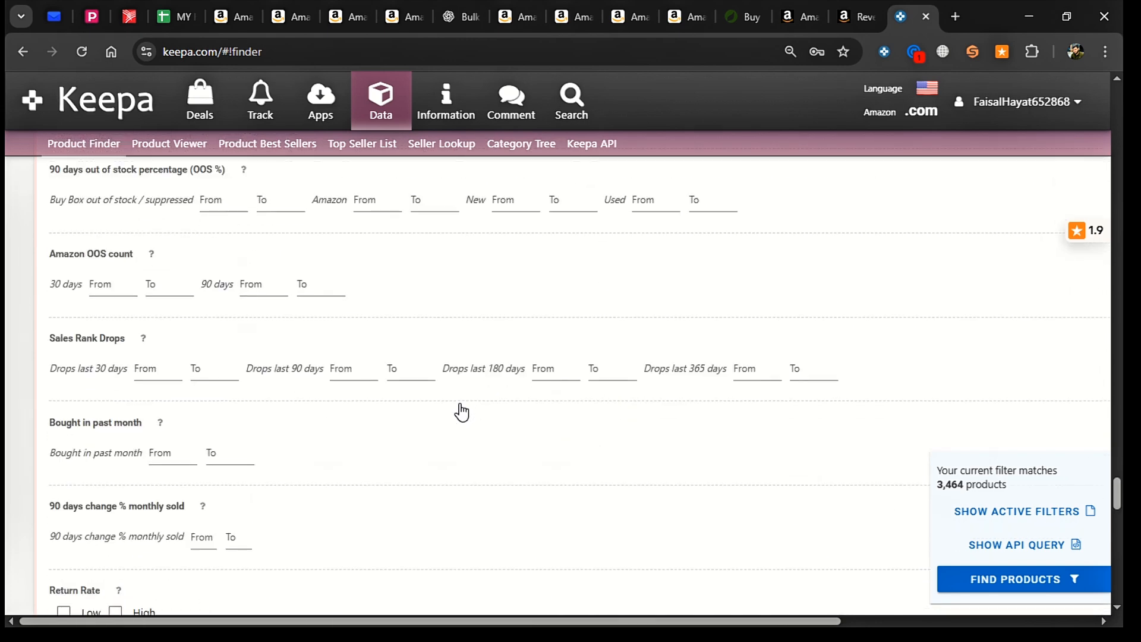
scroll(446, 357, "up", 2)
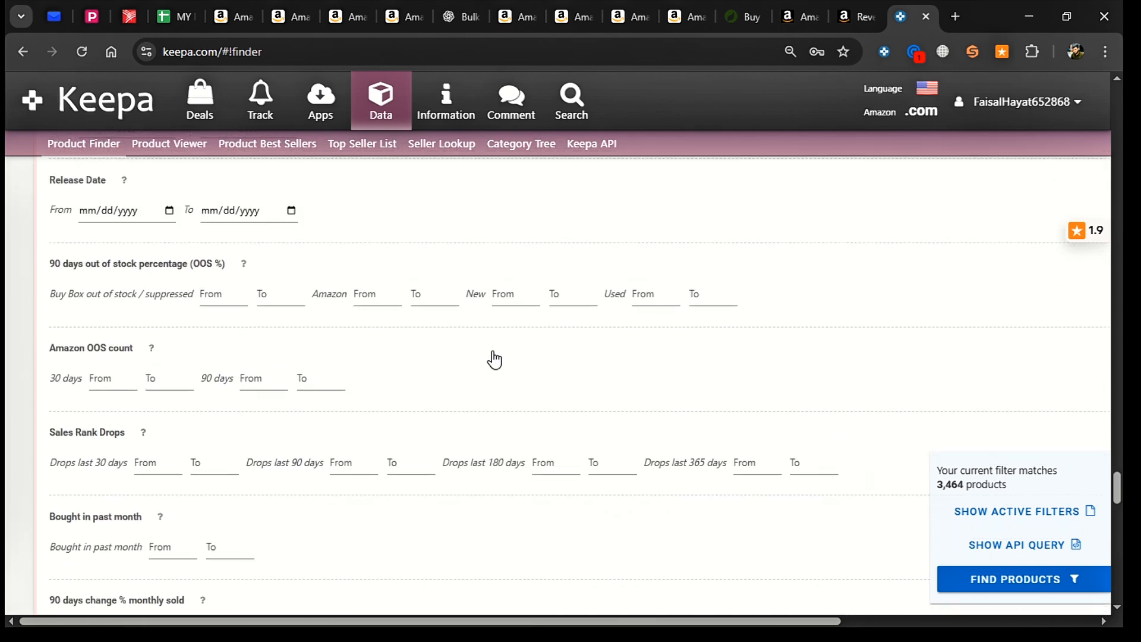
scroll(390, 343, "down", 1)
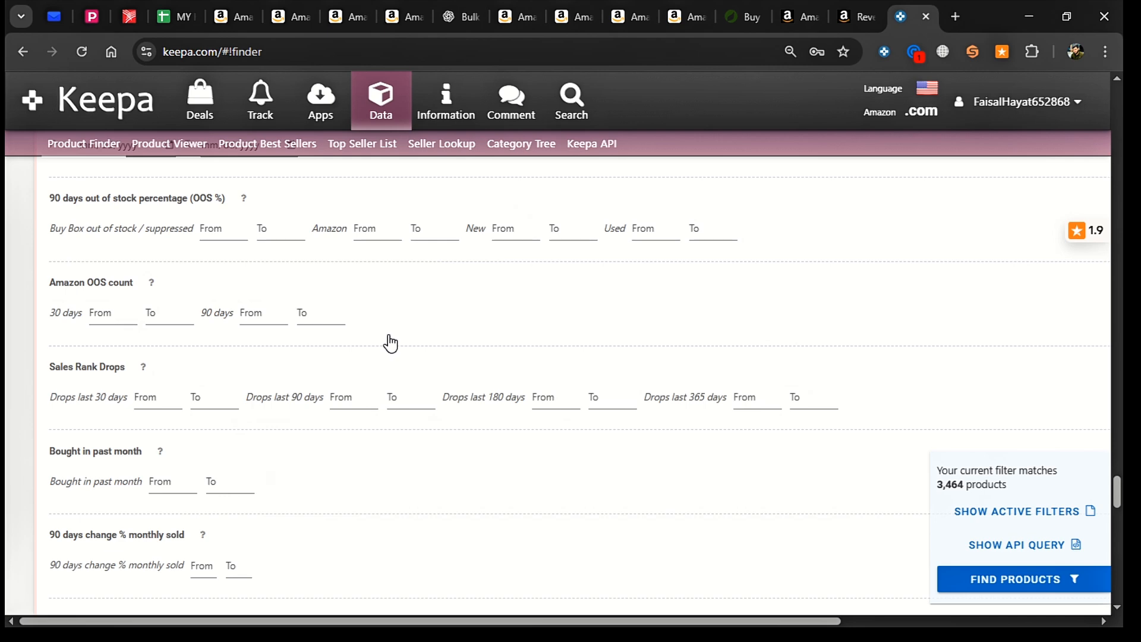
scroll(390, 344, "down", 3)
scroll(458, 327, "down", 2)
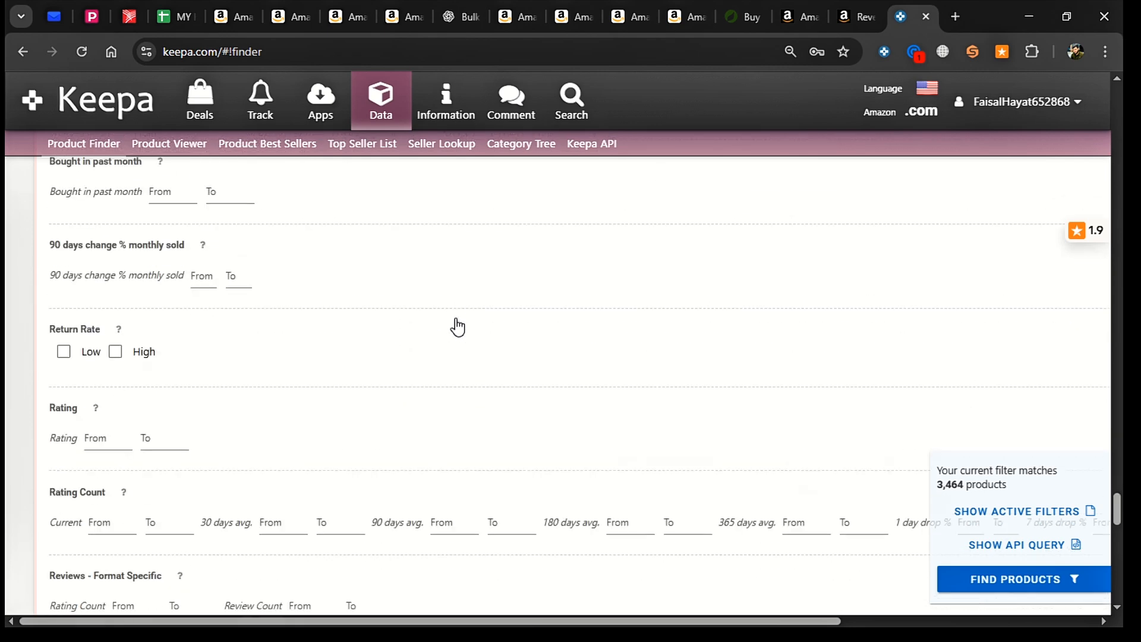
scroll(390, 370, "down", 2)
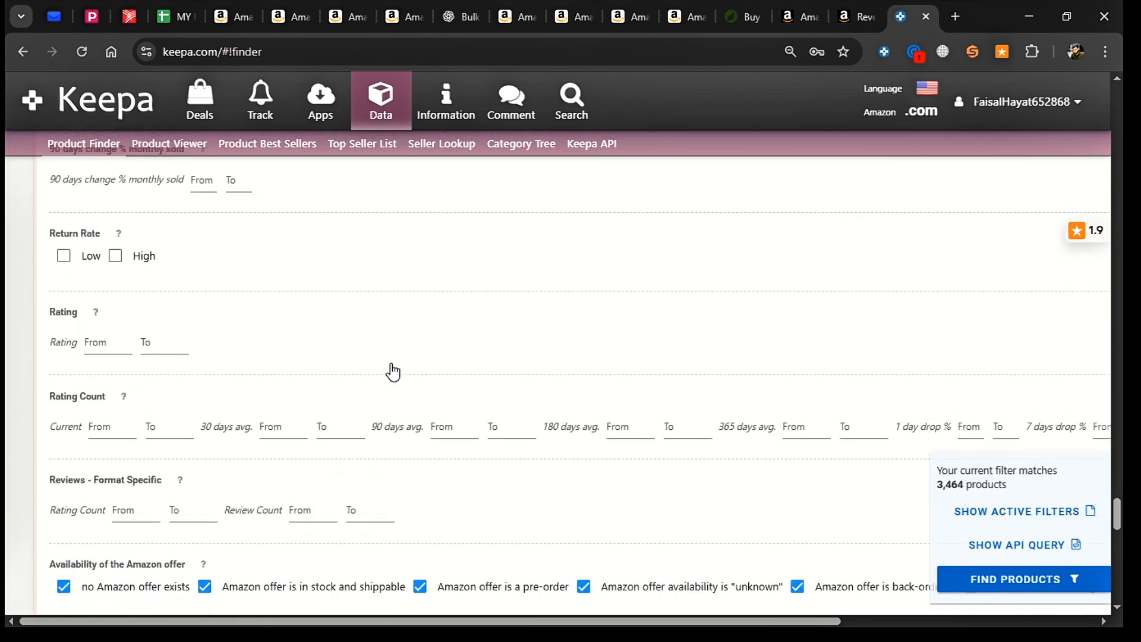
scroll(393, 371, "down", 1)
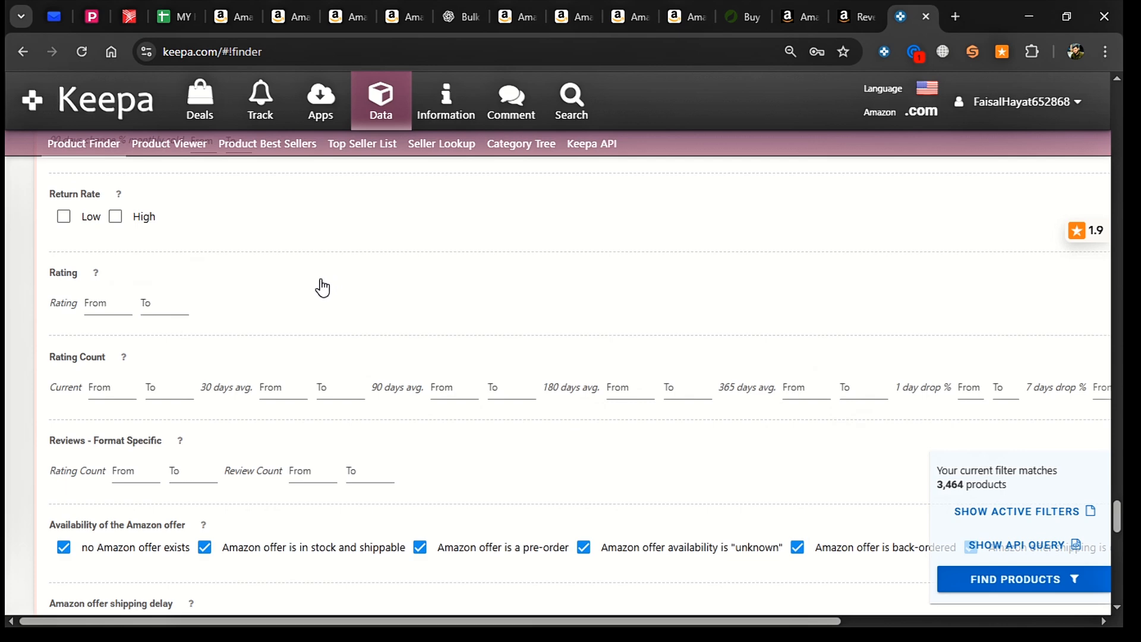
left_click(64, 216)
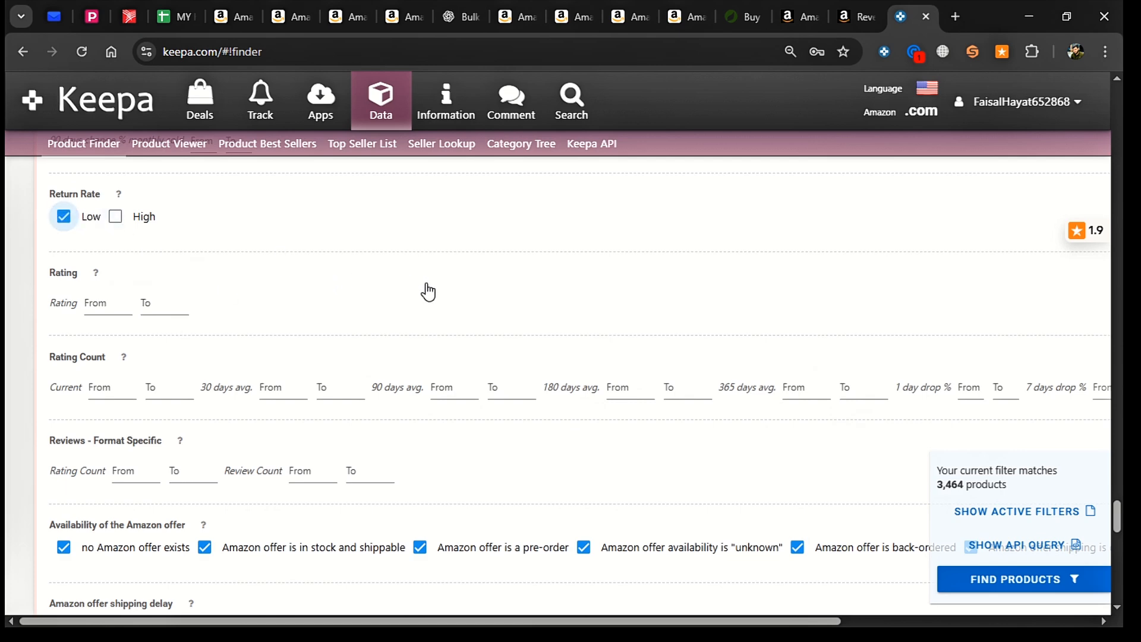
Set the Rating filter to a range from 3.5 to 5.
scroll(133, 247, "down", 1)
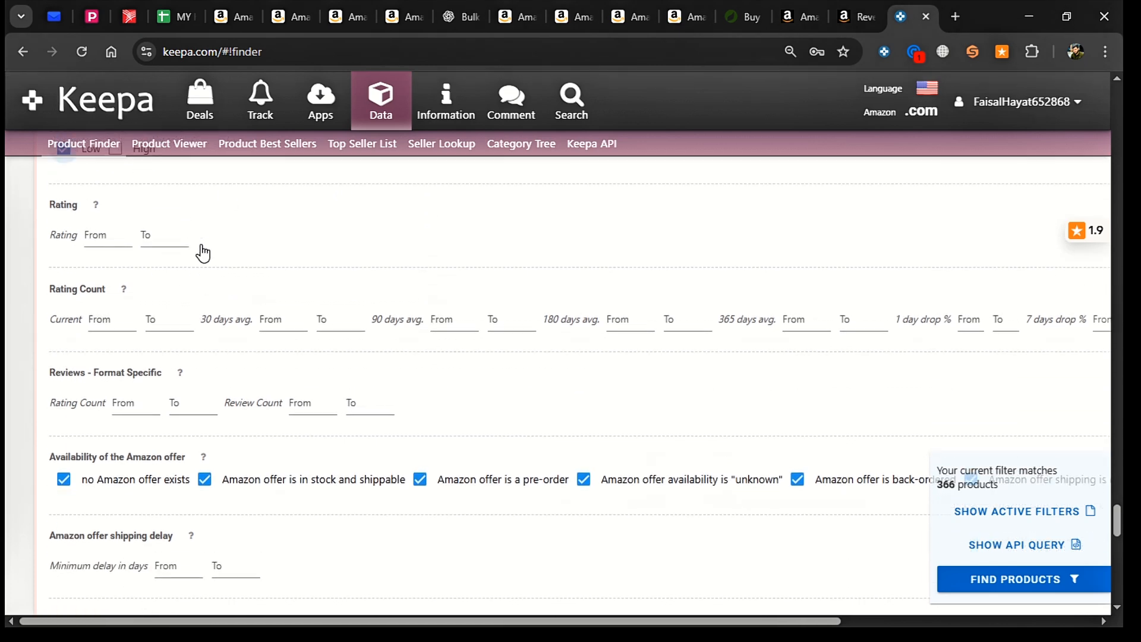
scroll(203, 254, "up", 2)
left_click(158, 327)
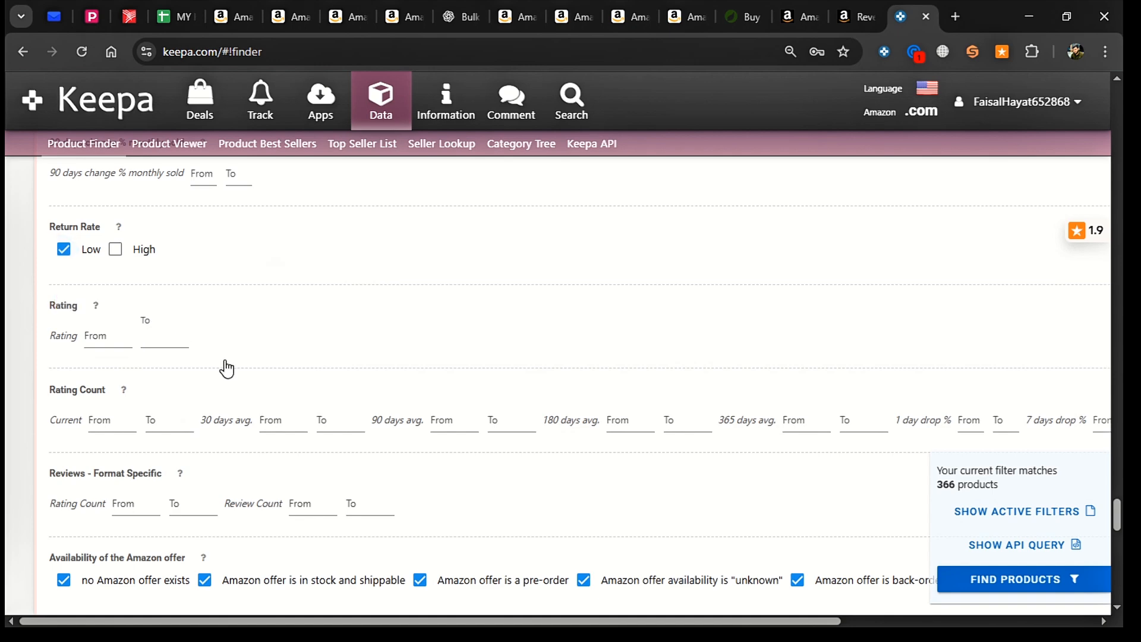
type("5")
left_click(117, 344)
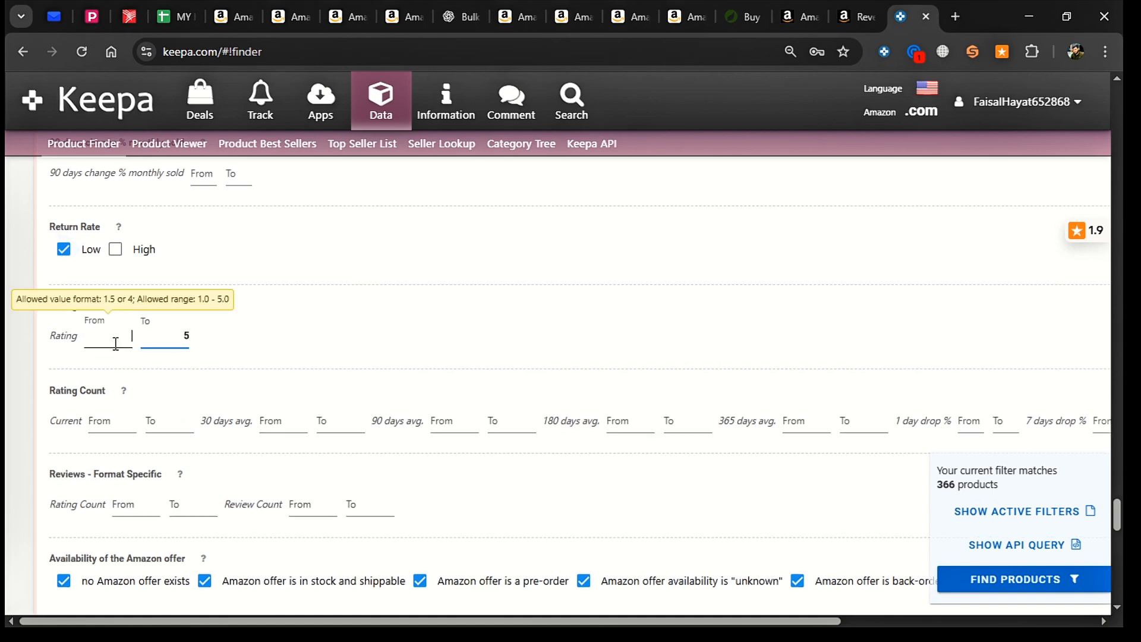
type("3.5")
left_click(375, 357)
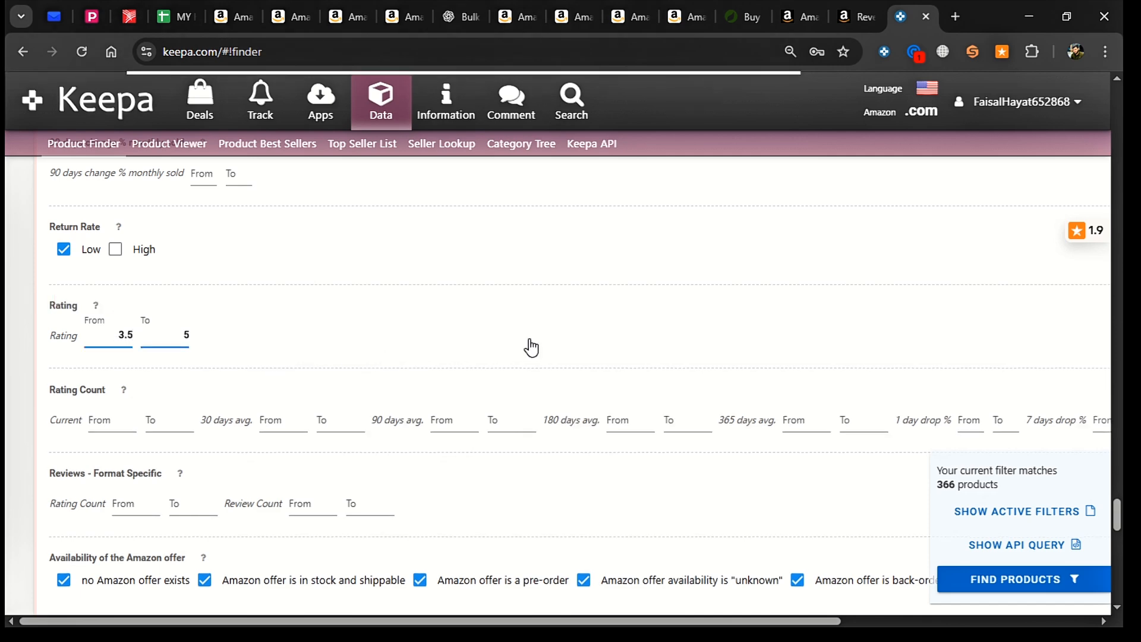
Limit the package weight to a maximum of 2000 g.
scroll(529, 344, "down", 2)
scroll(493, 396, "down", 2)
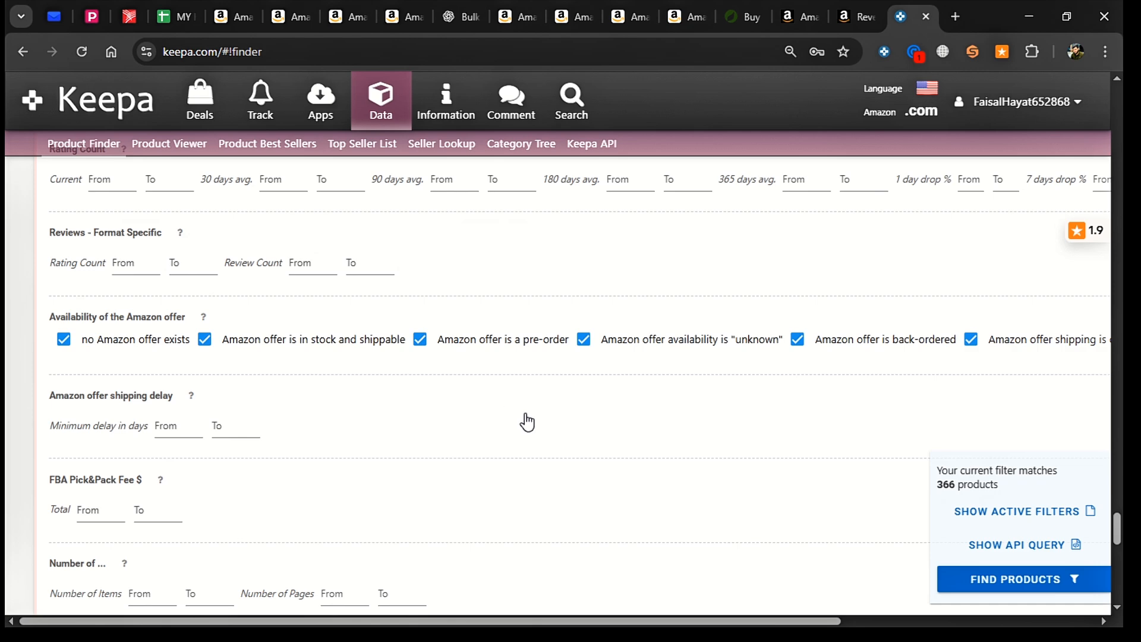
scroll(498, 429, "down", 2)
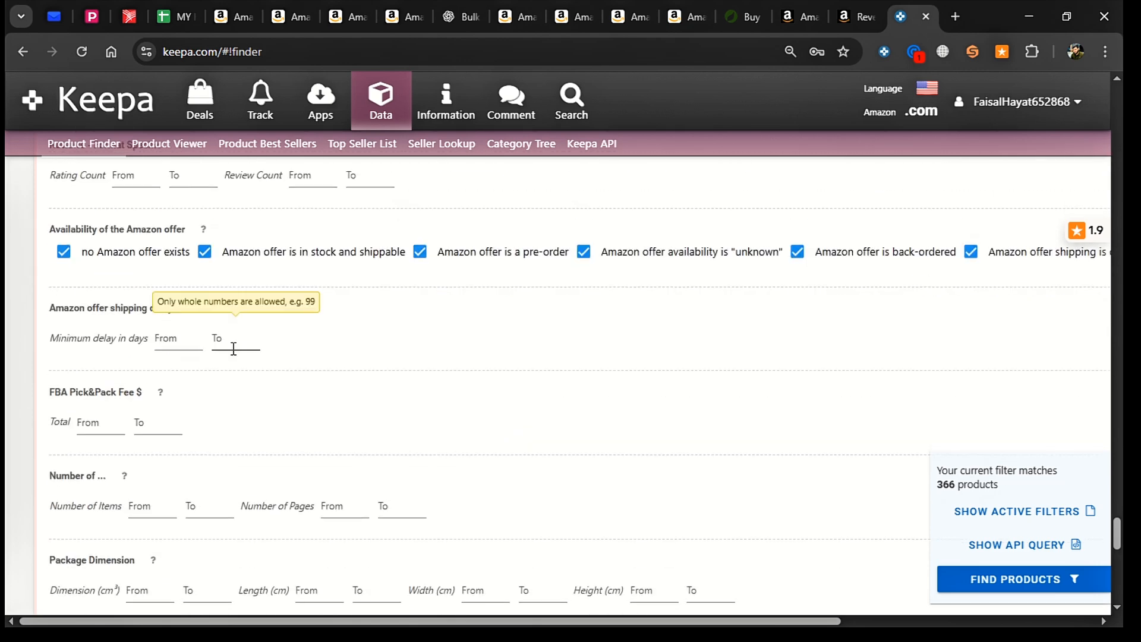
scroll(396, 380, "down", 3)
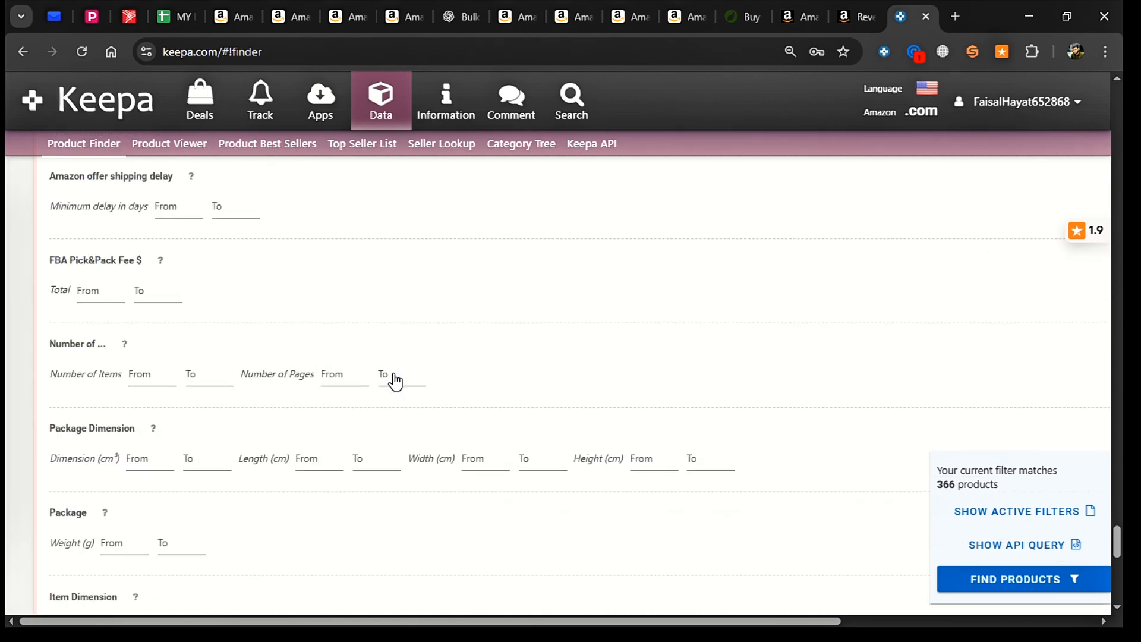
scroll(395, 377, "down", 2)
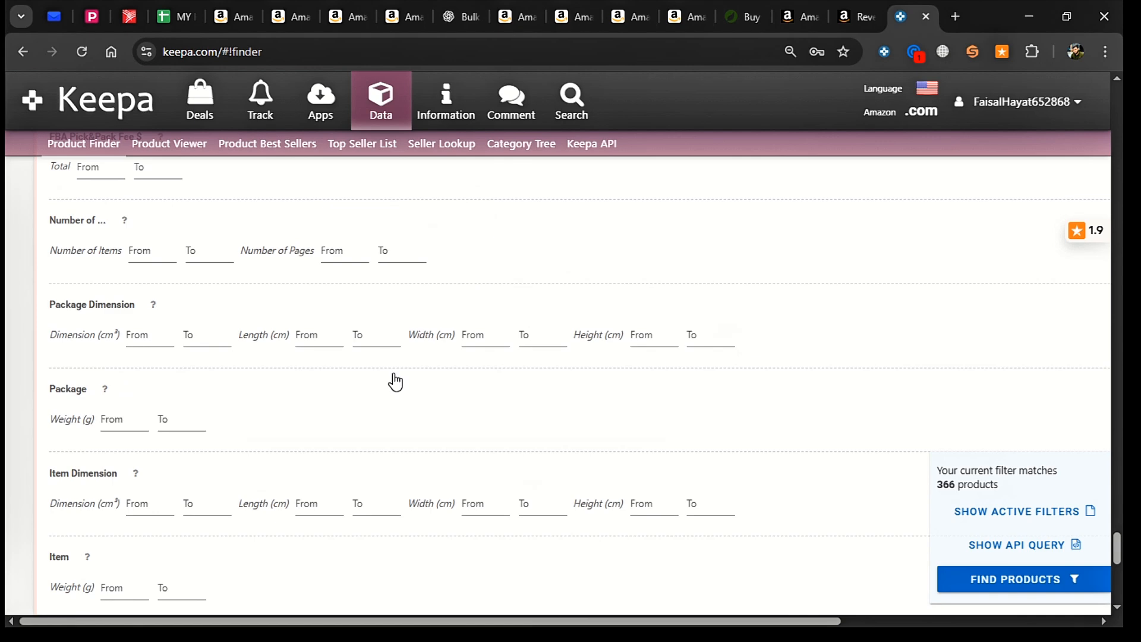
scroll(395, 382, "down", 2)
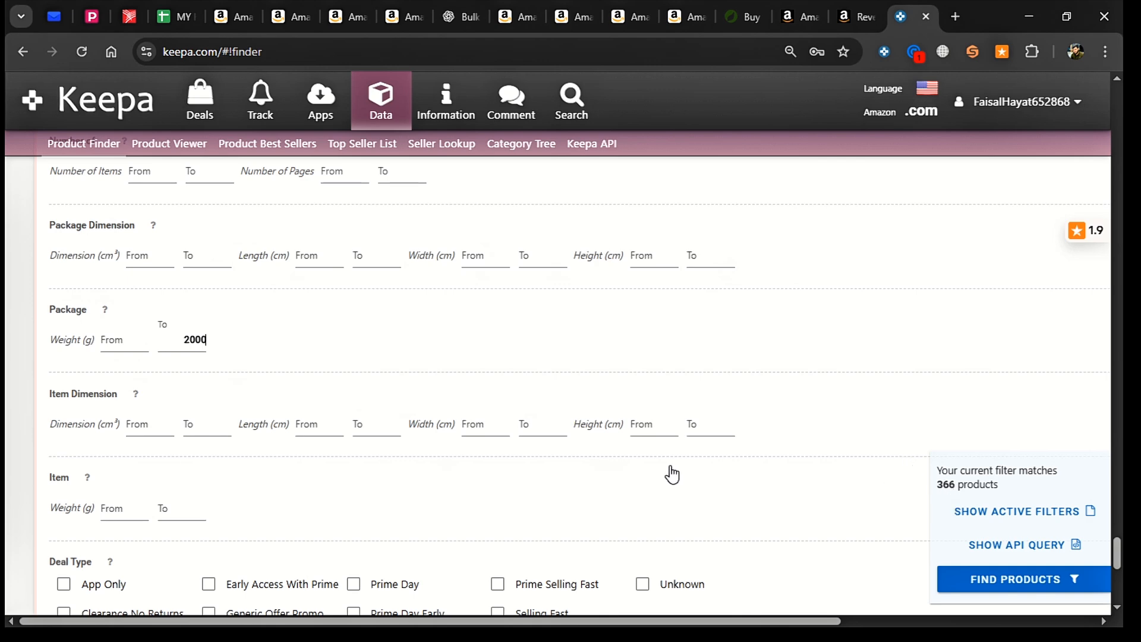
Look through the item weight, Deal Type, One Time Coupon and Business Discount filters and the additional switches.
scroll(487, 474, "down", 2)
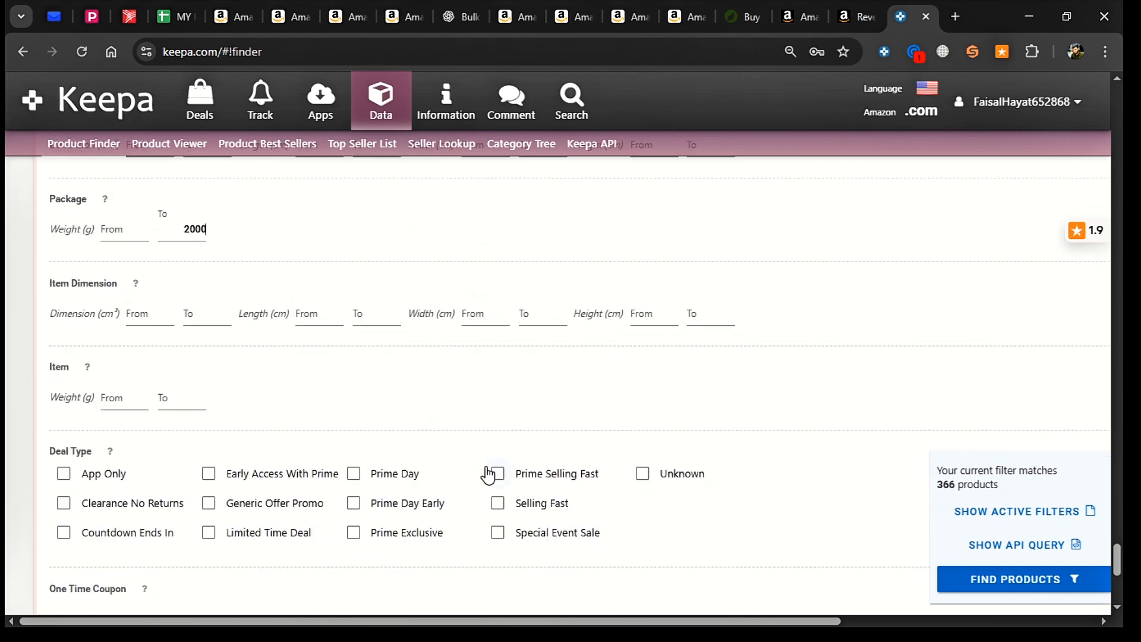
scroll(434, 417, "down", 3)
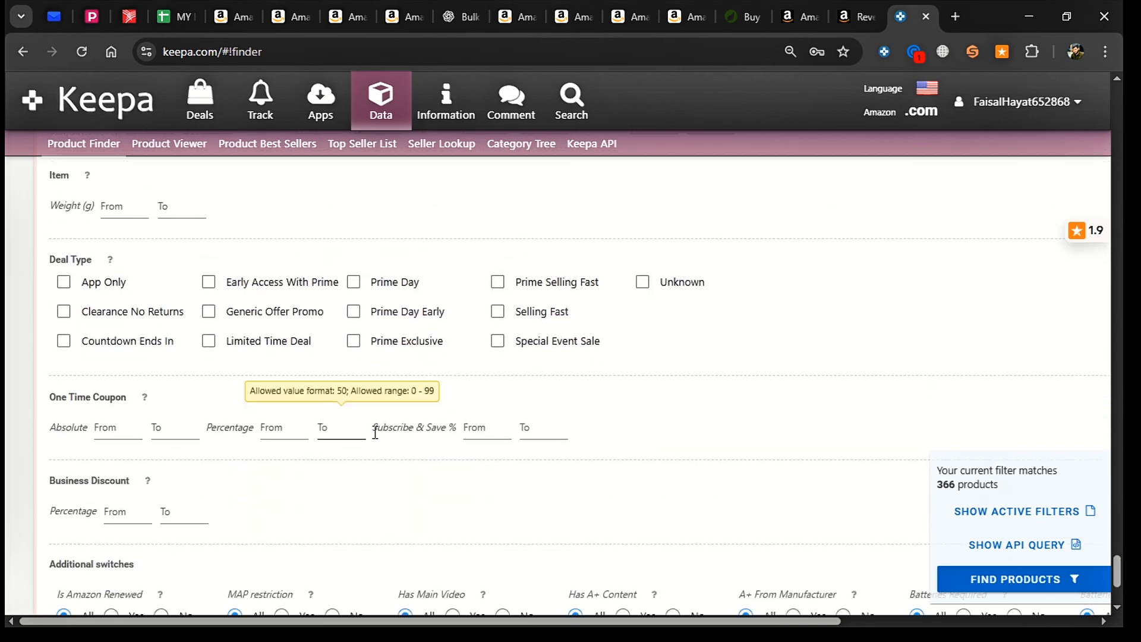
scroll(592, 504, "down", 1)
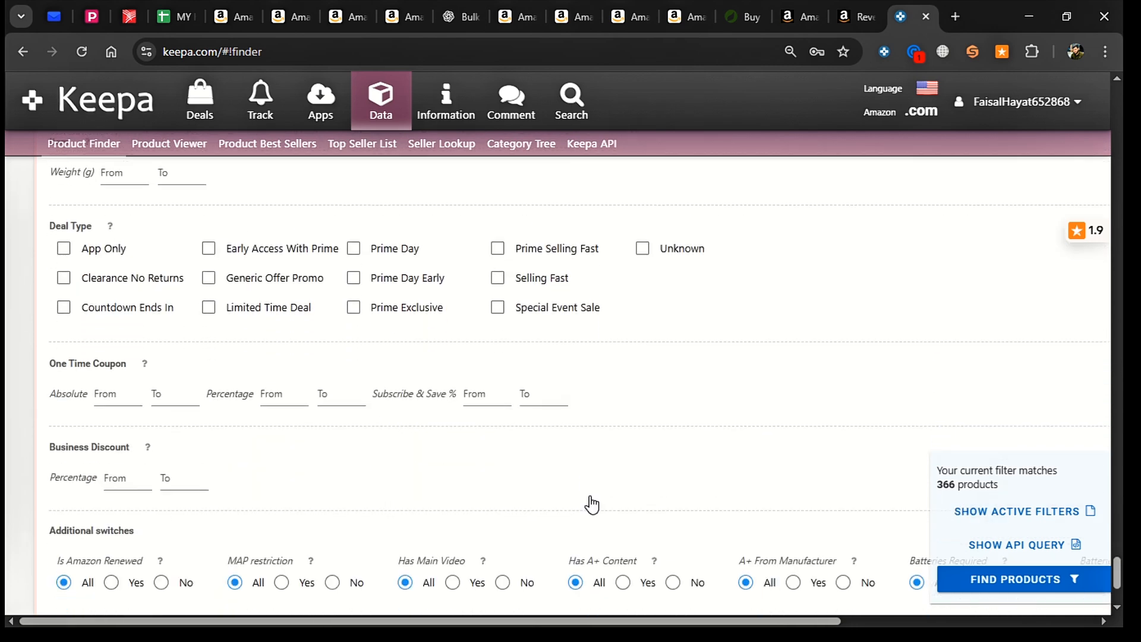
scroll(476, 449, "down", 3)
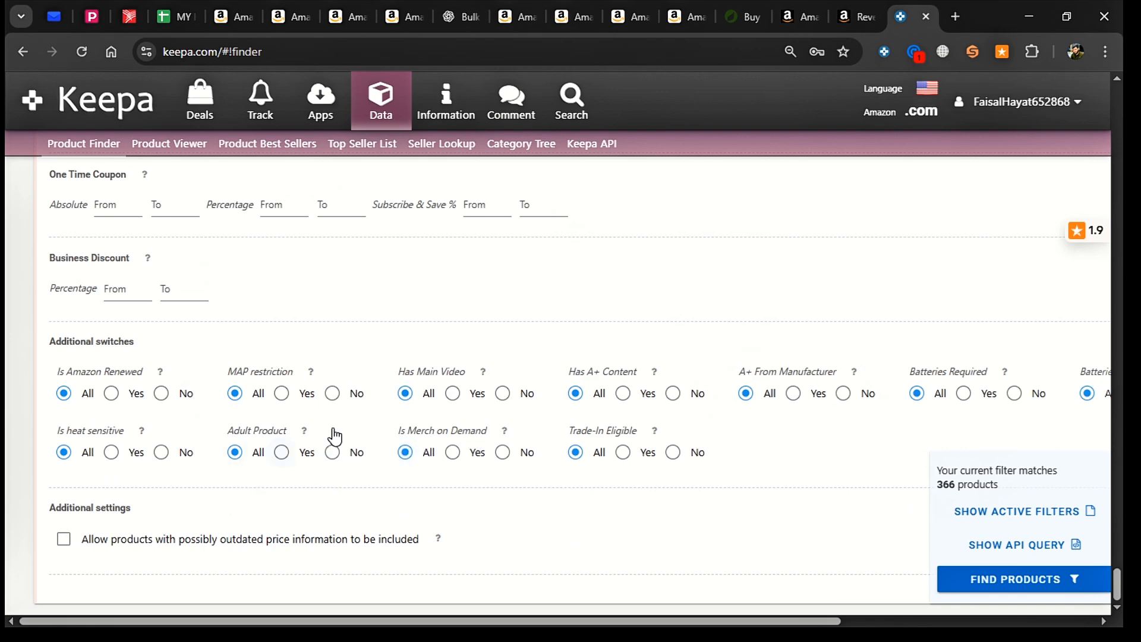
mouse_move(331, 371)
scroll(676, 415, "right", 5)
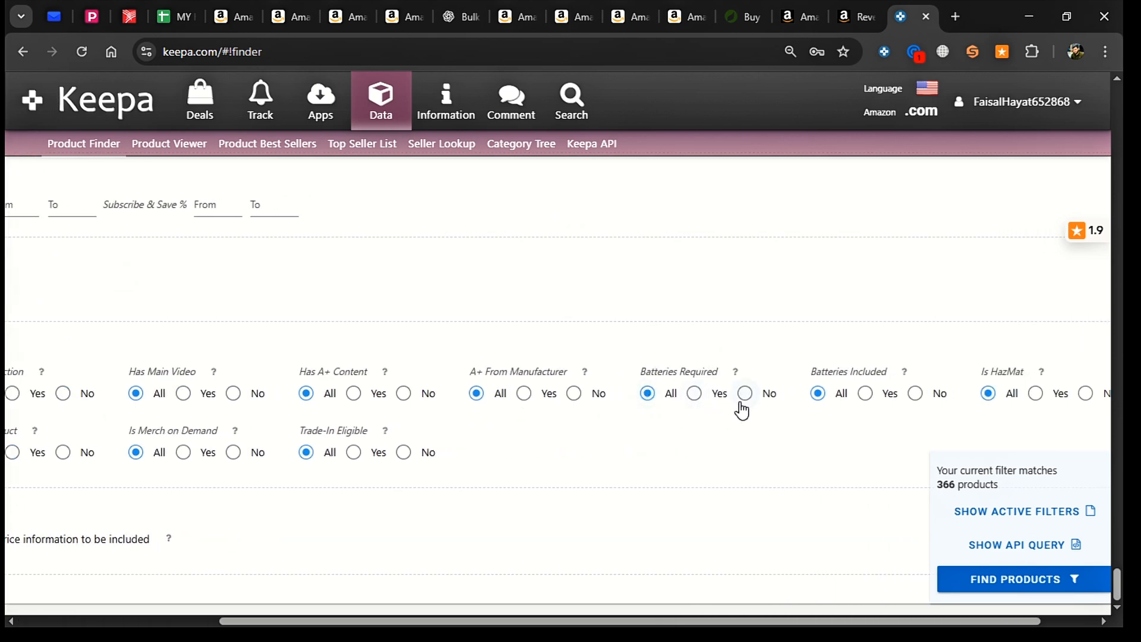
scroll(660, 454, "left", 5)
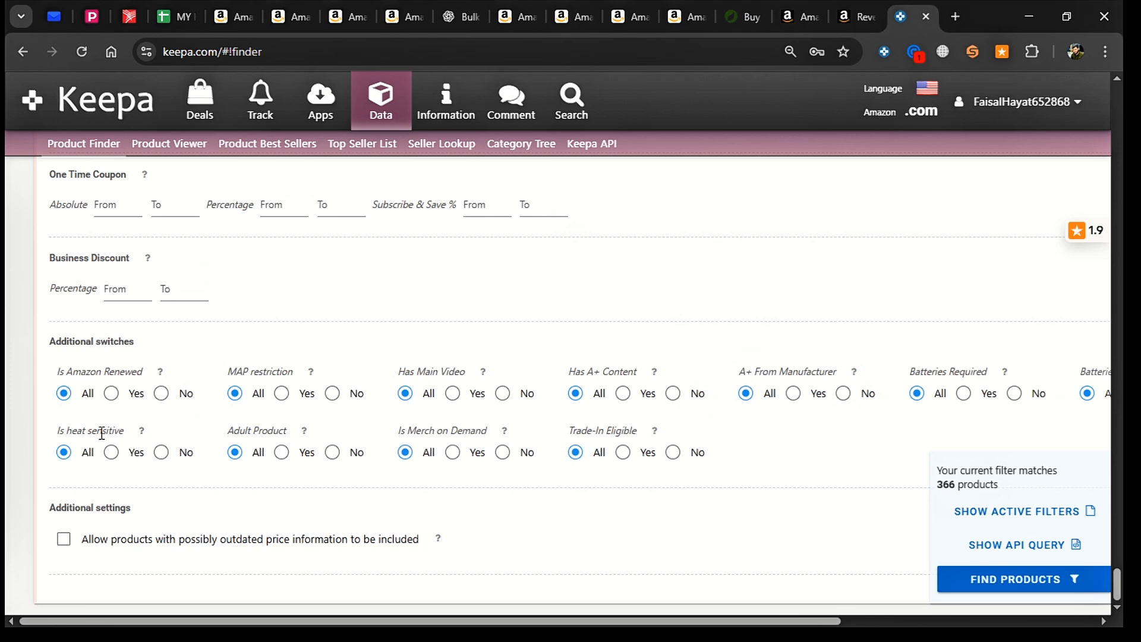
Try setting the Is heat sensitive switch to No, and return it to All.
left_click(162, 454)
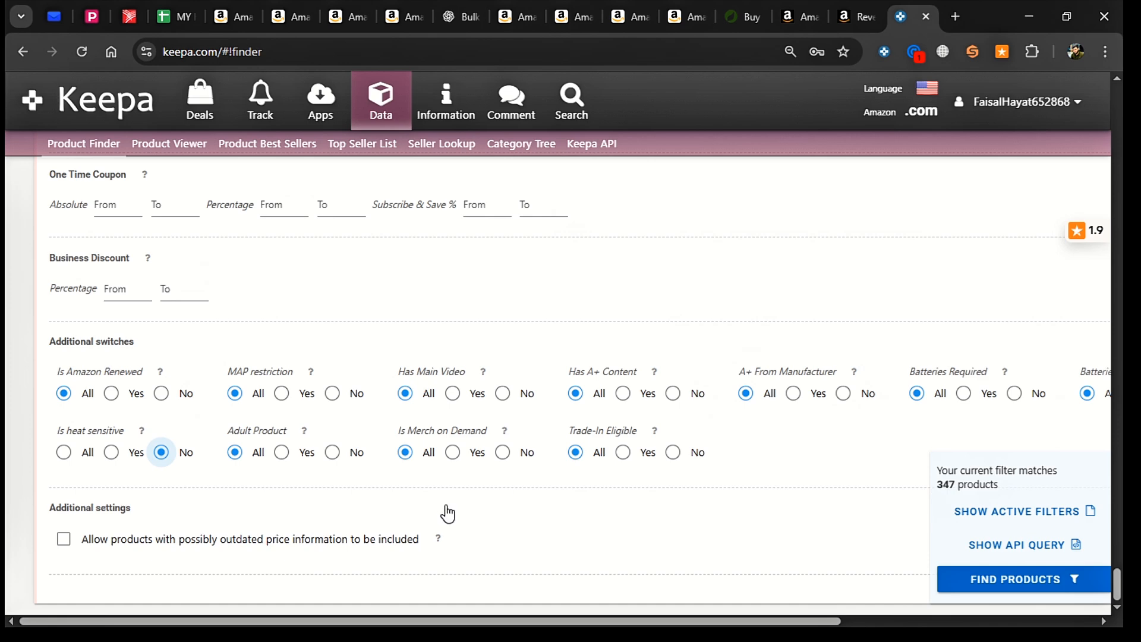
left_click(65, 453)
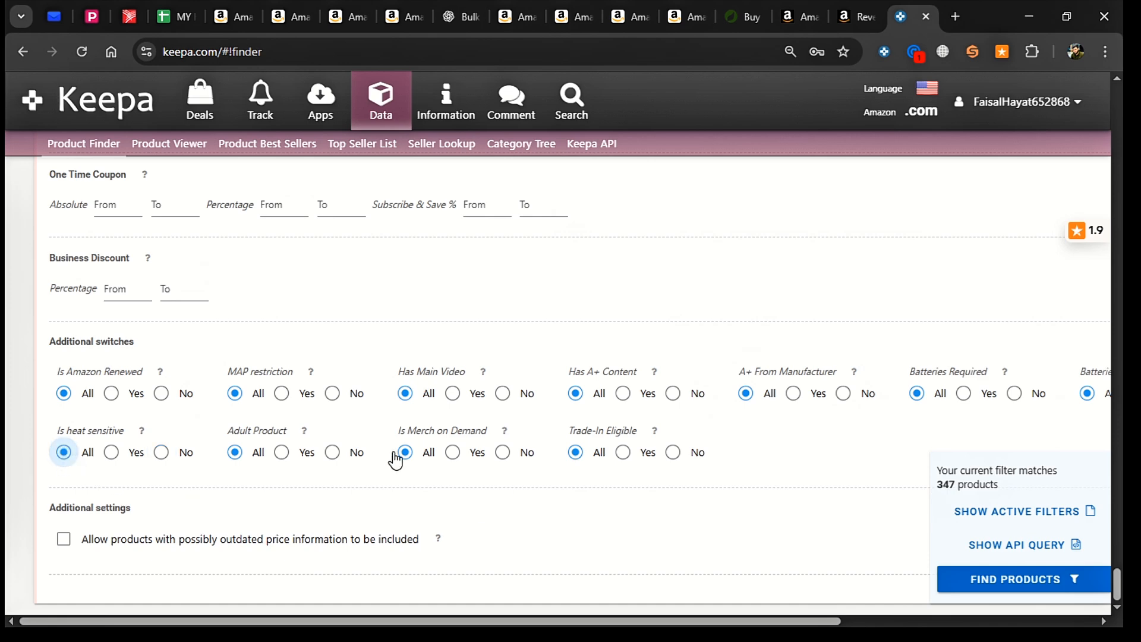
Run the product search with the chosen filters and skim through the listed products.
left_click(987, 580)
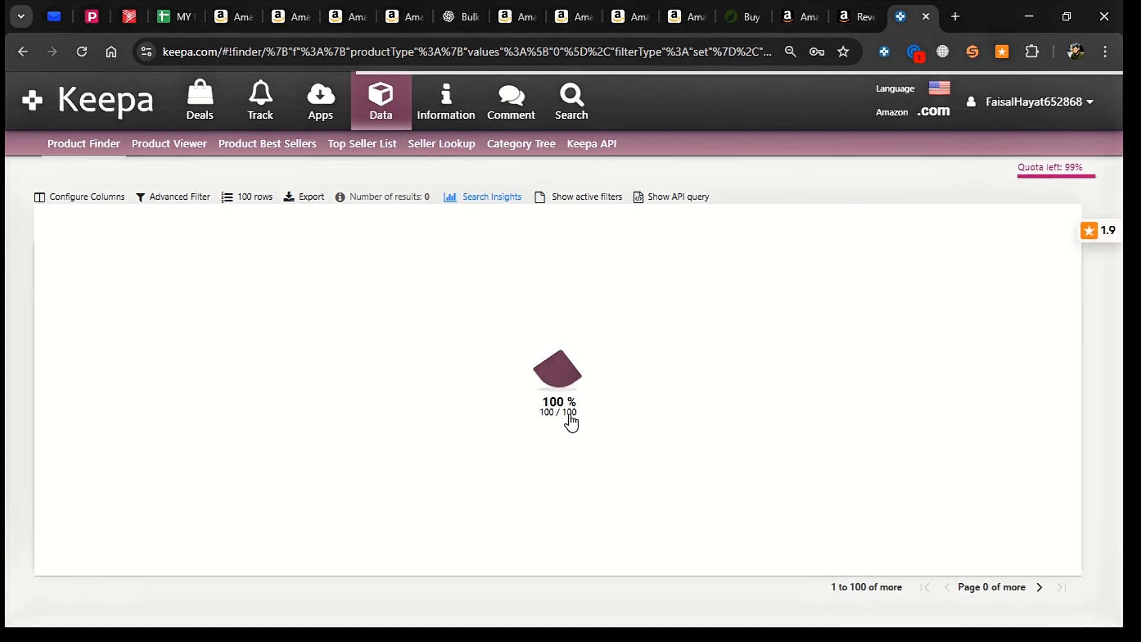
scroll(572, 379, "down", 20)
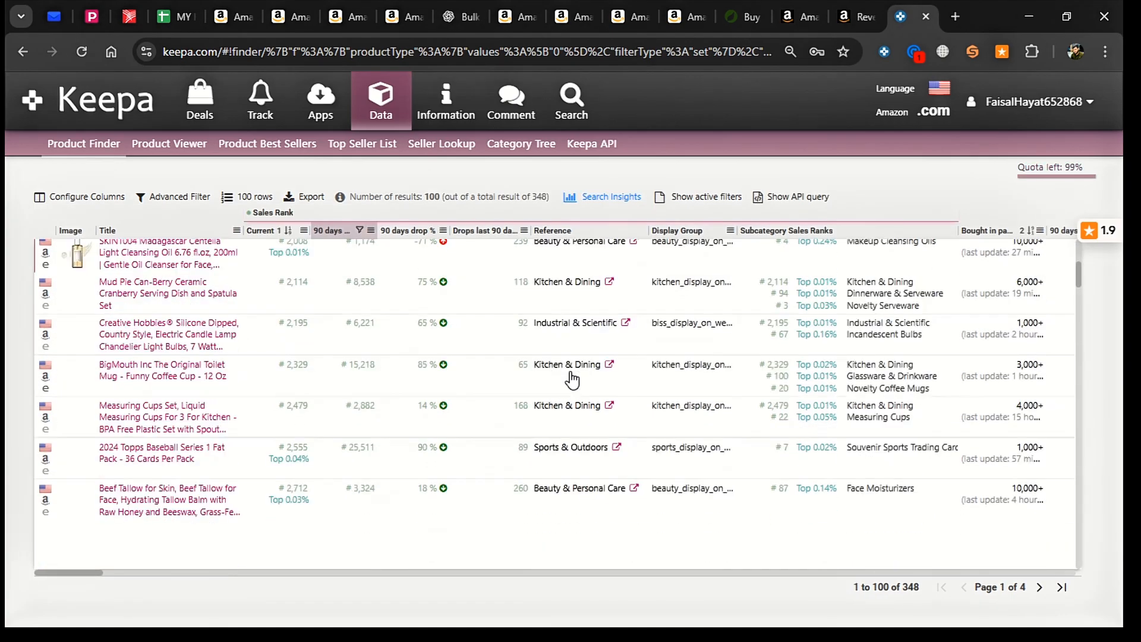
scroll(572, 378, "up", 20)
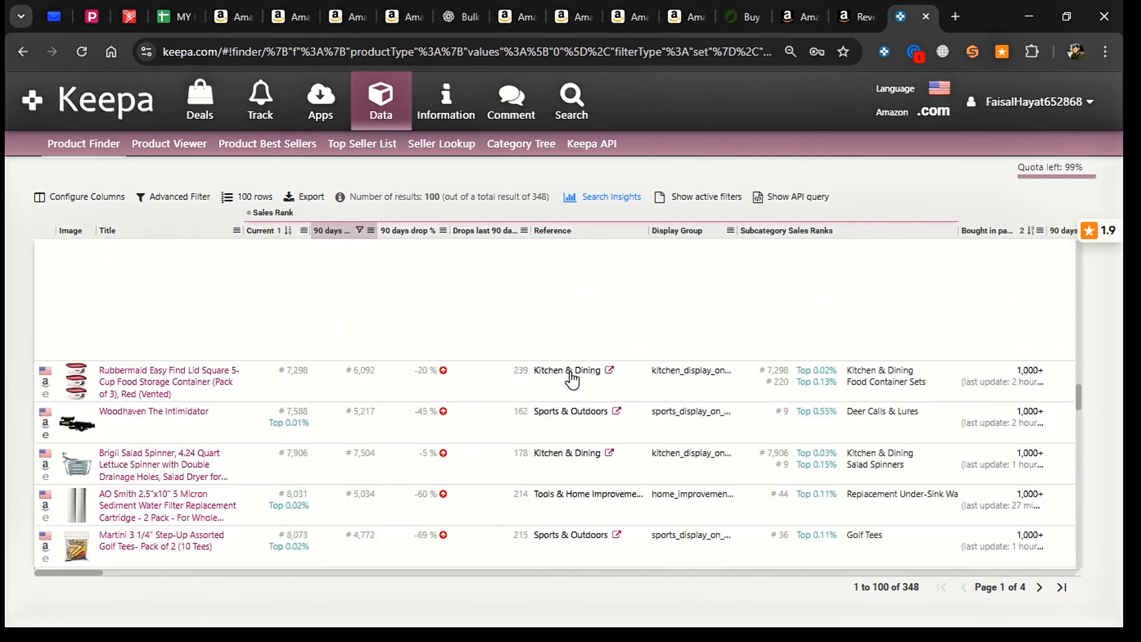
scroll(572, 379, "up", 8)
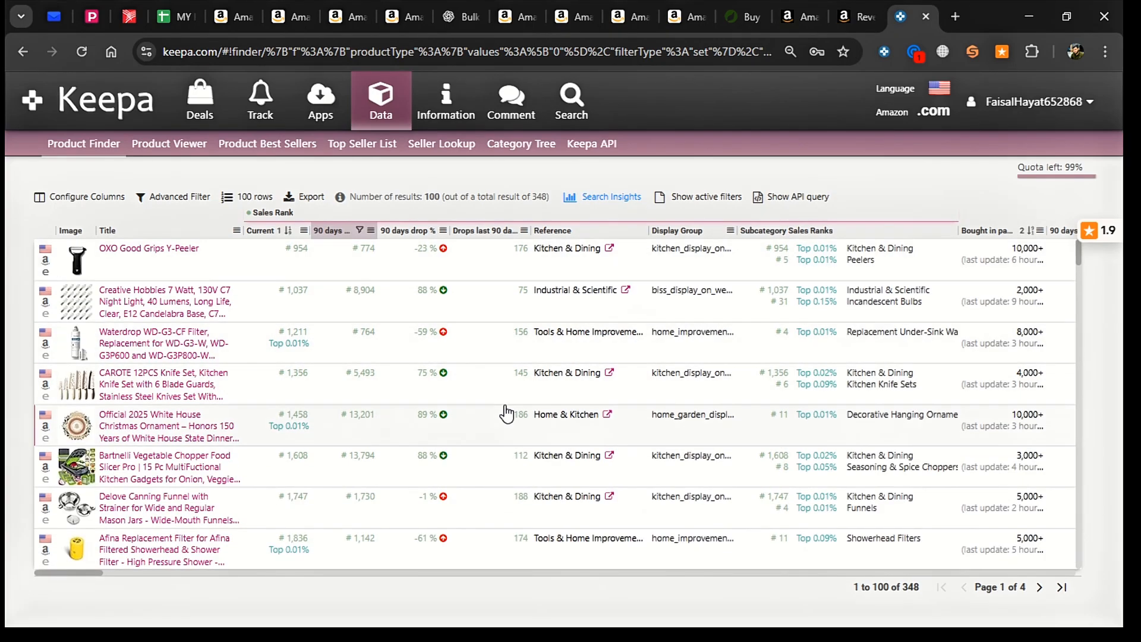
scroll(506, 413, "down", 3)
scroll(504, 408, "up", 3)
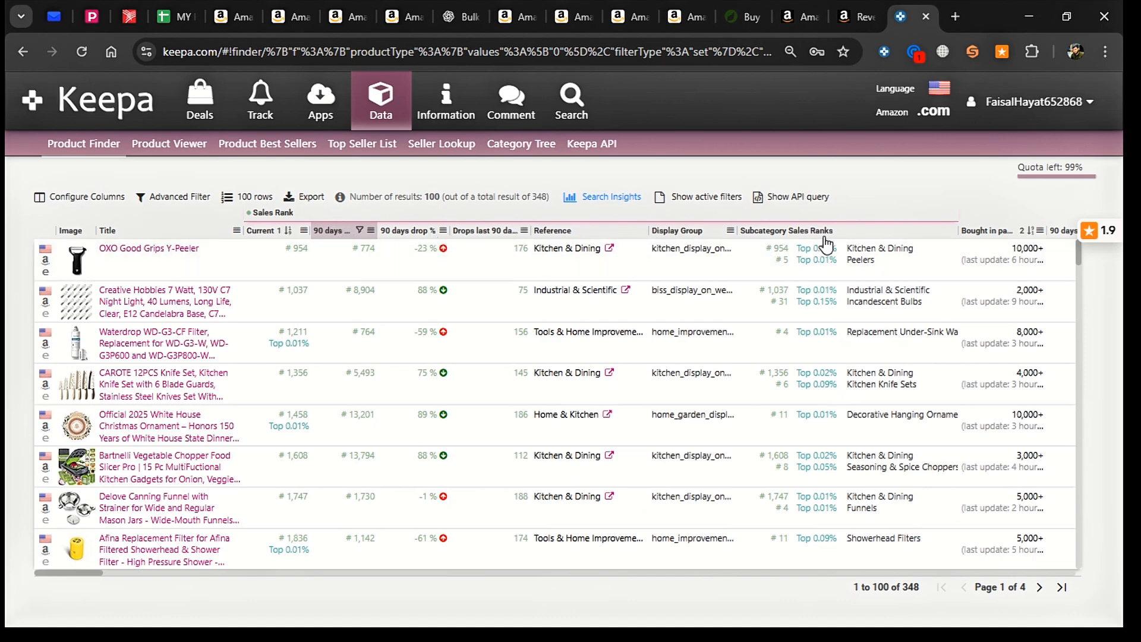
Examine the results table's return rate, rating, Buy Box and third-party FBA and FBM columns.
scroll(961, 372, "right", 10)
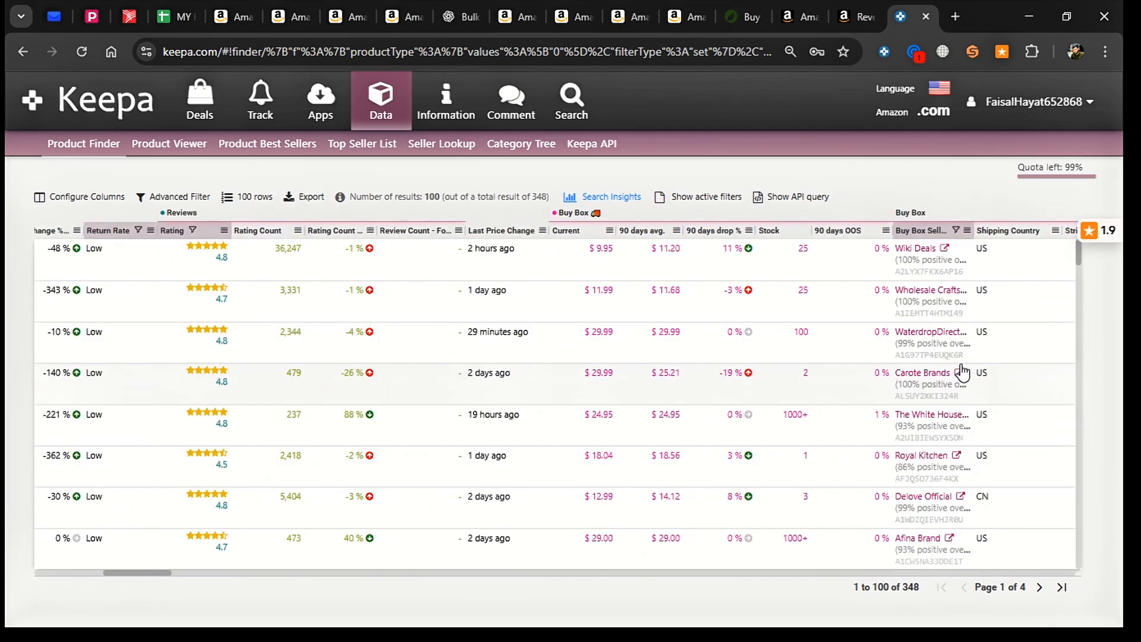
scroll(961, 373, "right", 15)
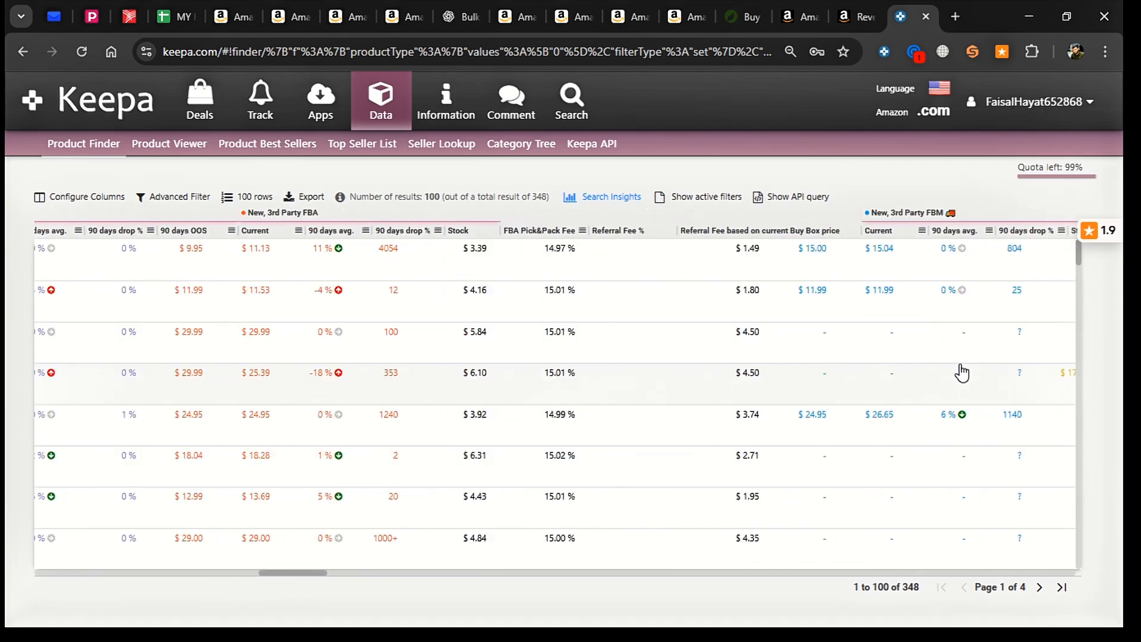
scroll(961, 373, "left", 20)
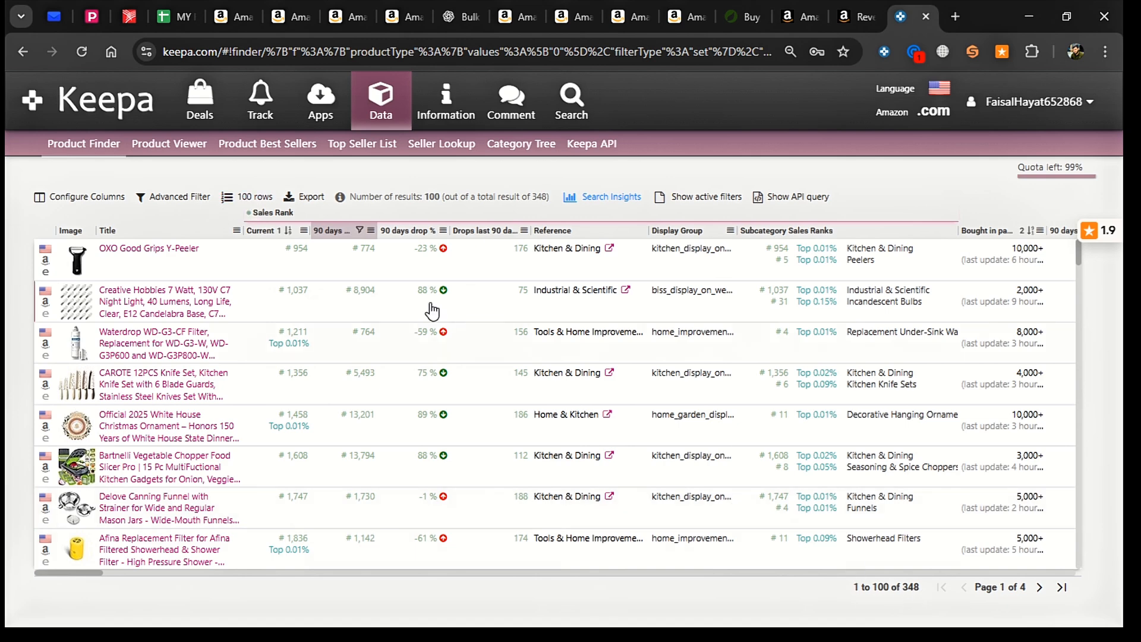
Set the results table to show 500 rows per page.
left_click(255, 198)
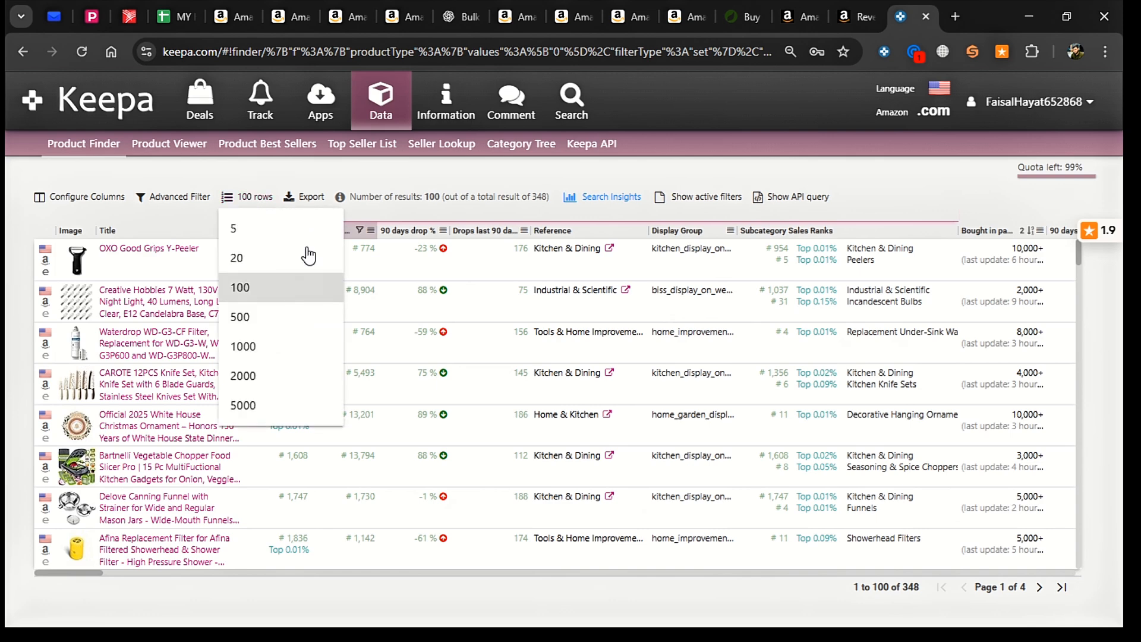
left_click(286, 330)
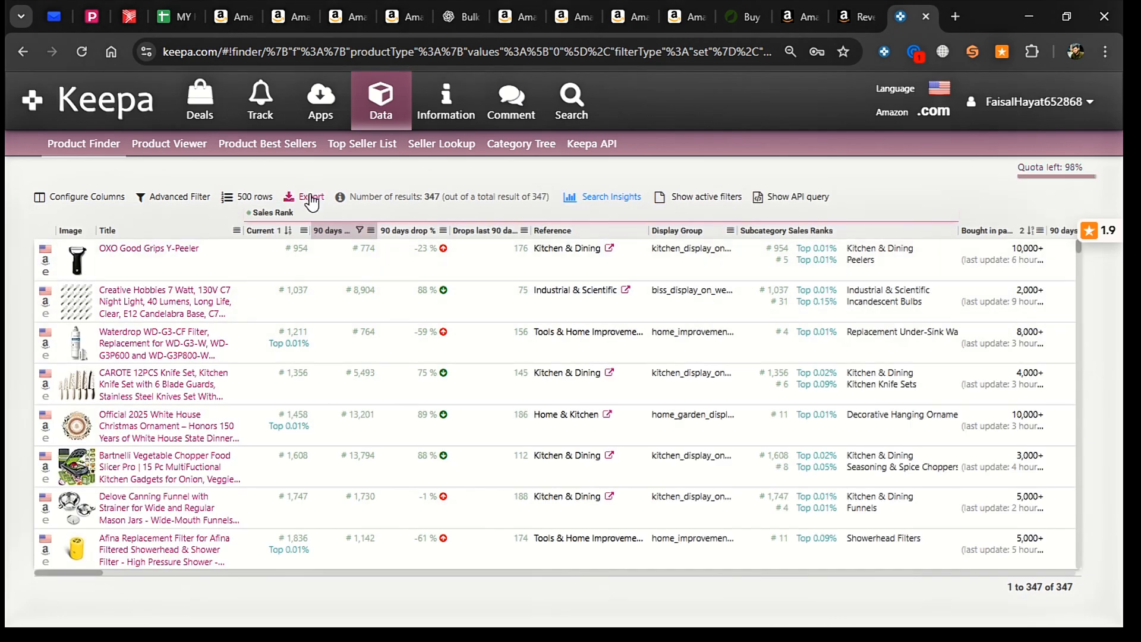
Export only the ASINs of the displayed results in Excel (.xlsx) format, and open the downloaded KeepaExport-2025-12-04-ProductFinder.xlsx in the spreadsheet program.
scroll(525, 412, "down", 5)
scroll(525, 412, "up", 5)
left_click(304, 196)
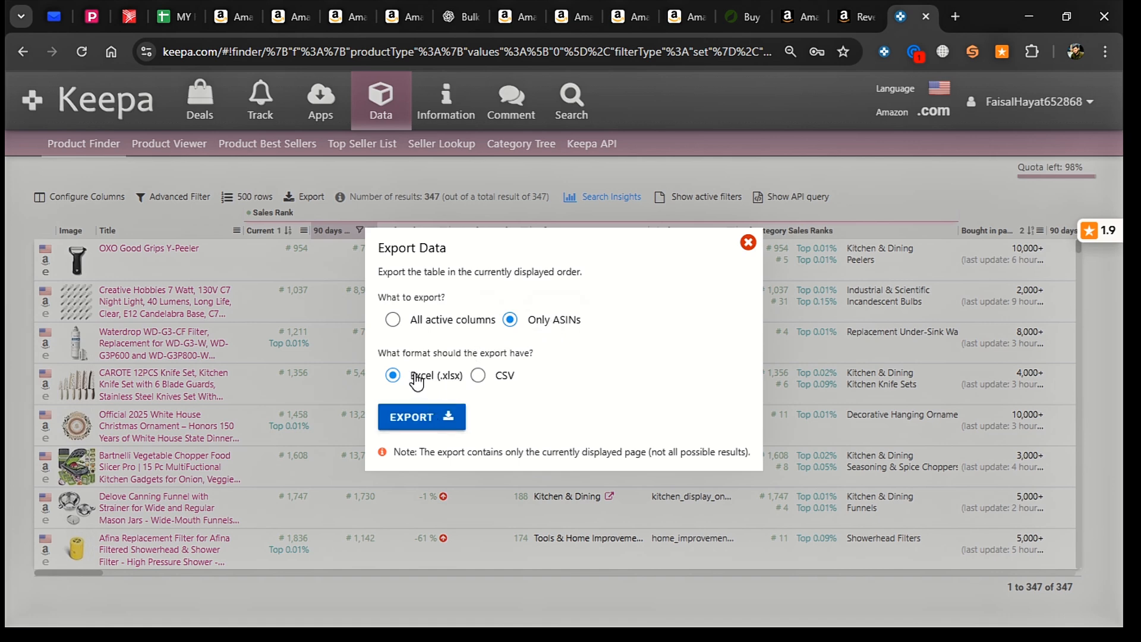
left_click(454, 423)
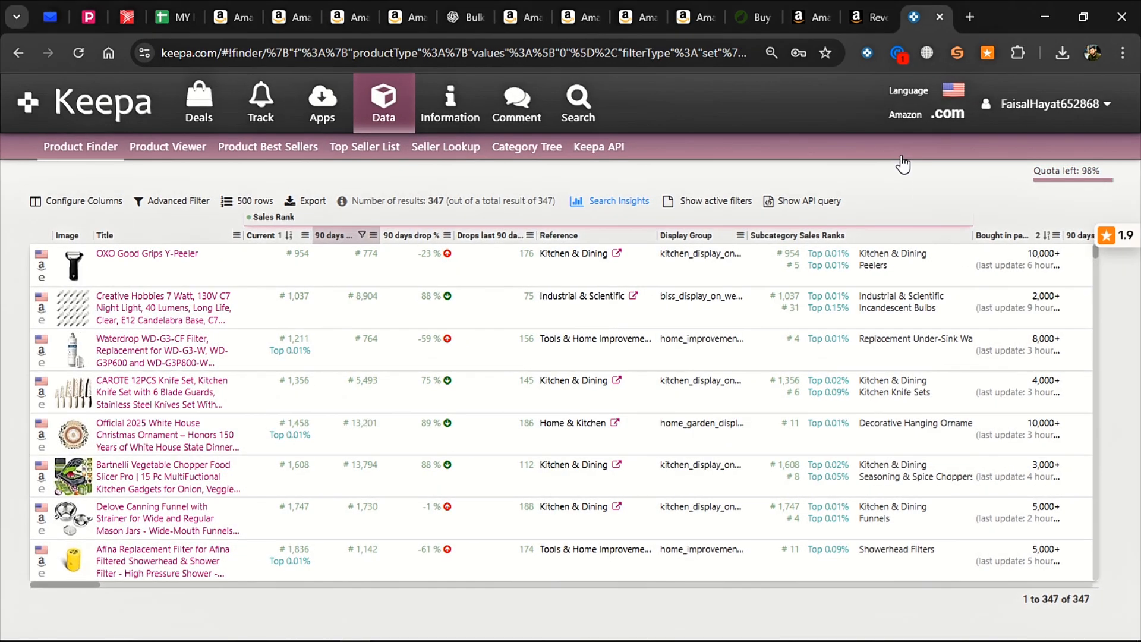
left_click(1062, 52)
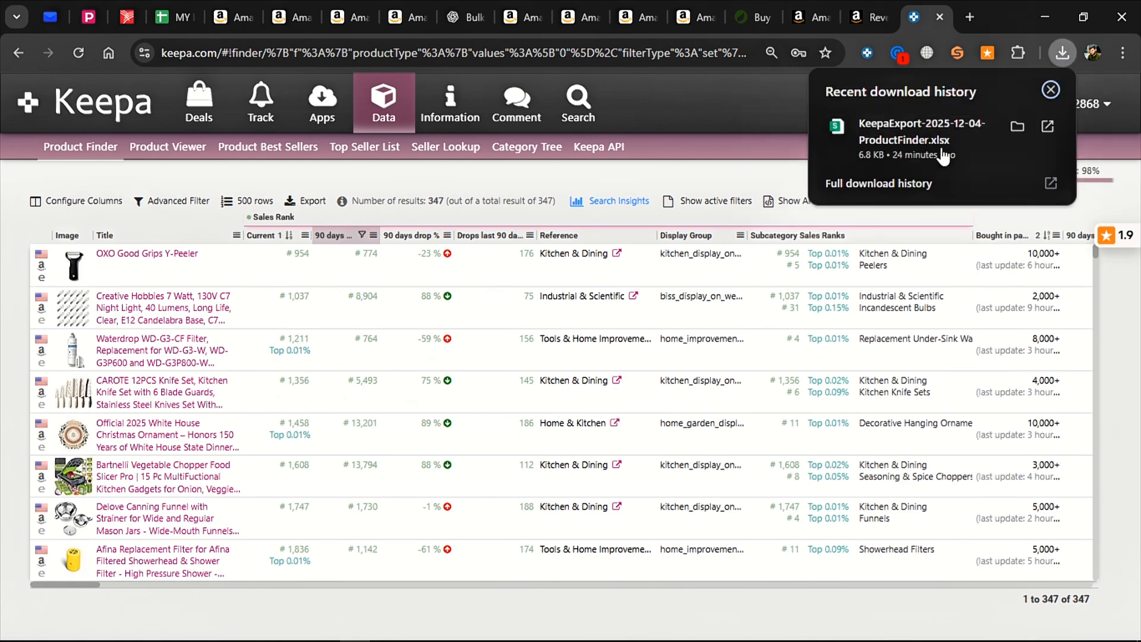
left_click(1048, 126)
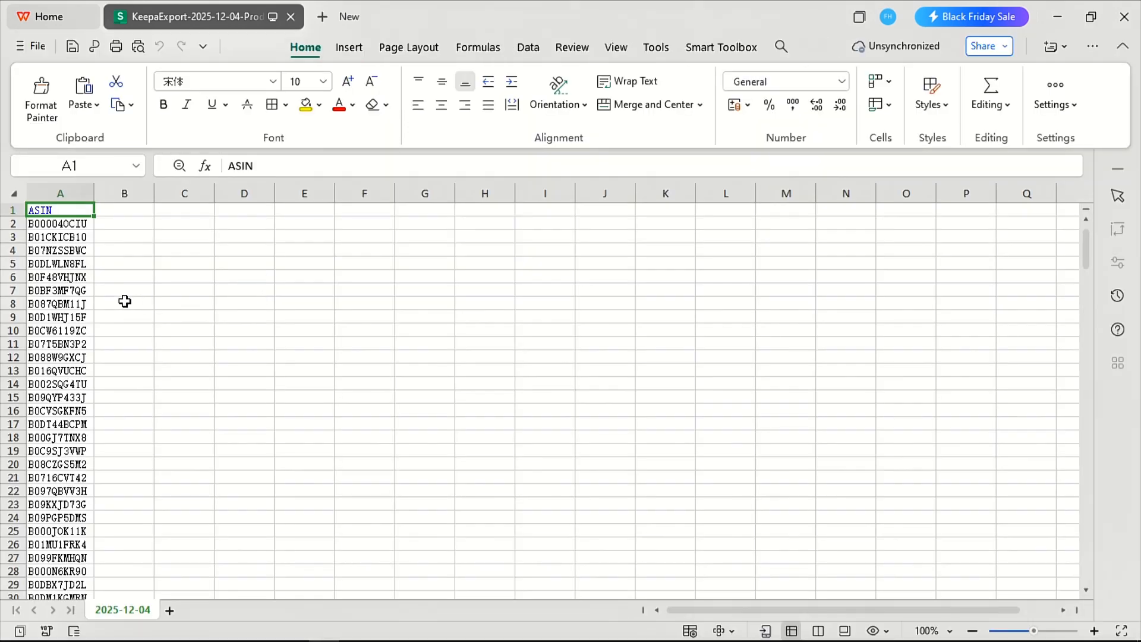
Examine the exported ASIN list in column A through its last rows, and return to the header row.
scroll(125, 301, "down", 6)
scroll(124, 302, "up", 6)
scroll(79, 421, "down", 20)
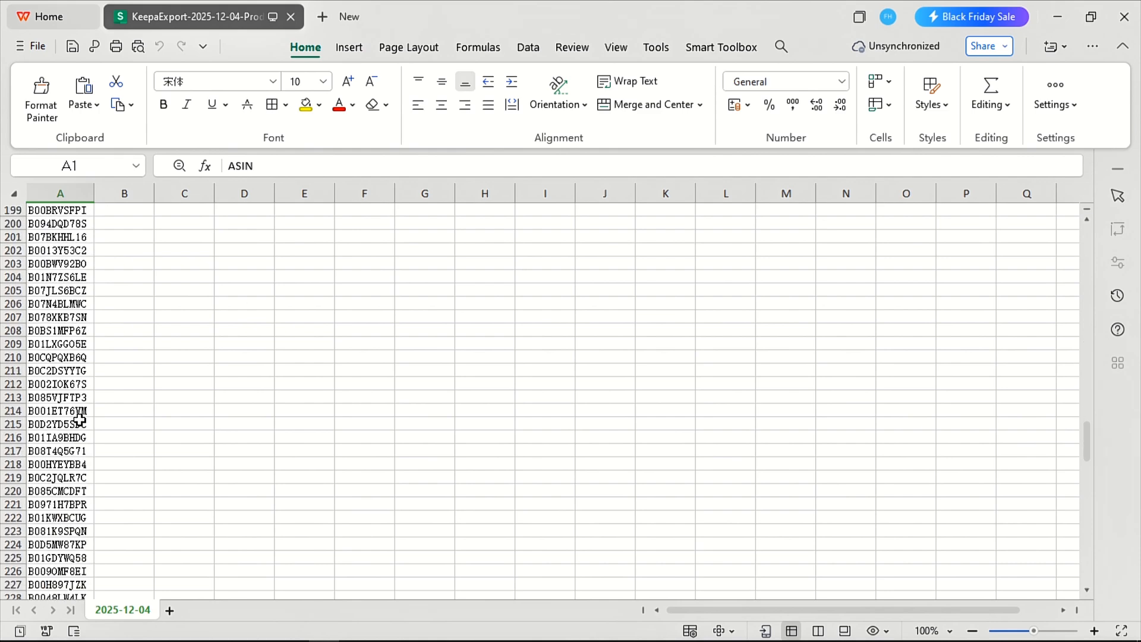
scroll(79, 421, "down", 20)
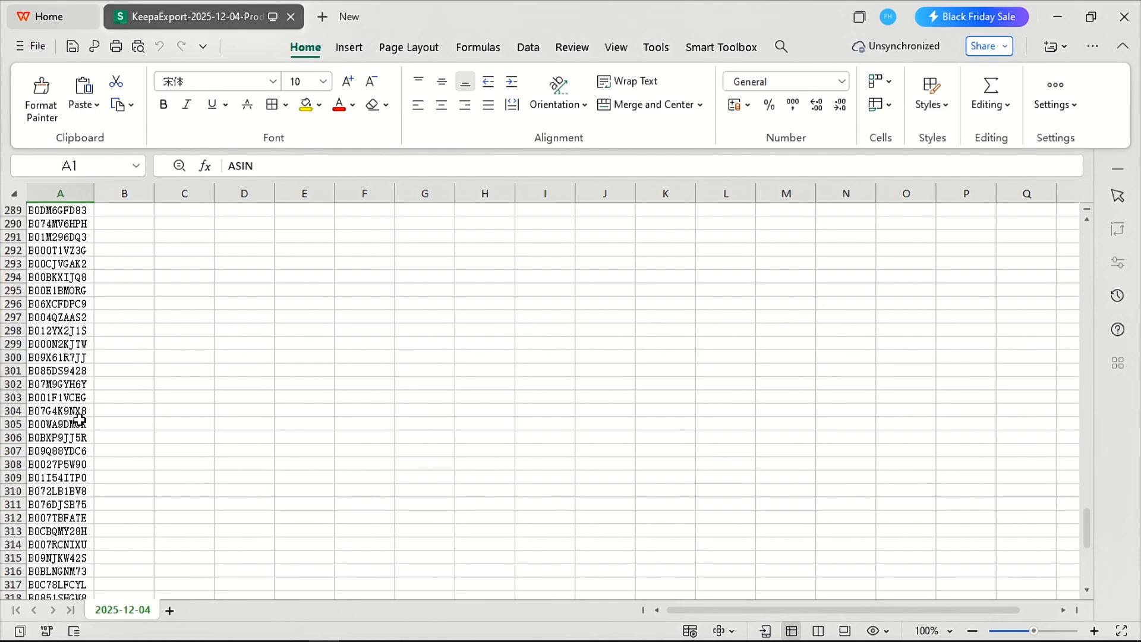
scroll(79, 421, "down", 20)
scroll(80, 421, "up", 20)
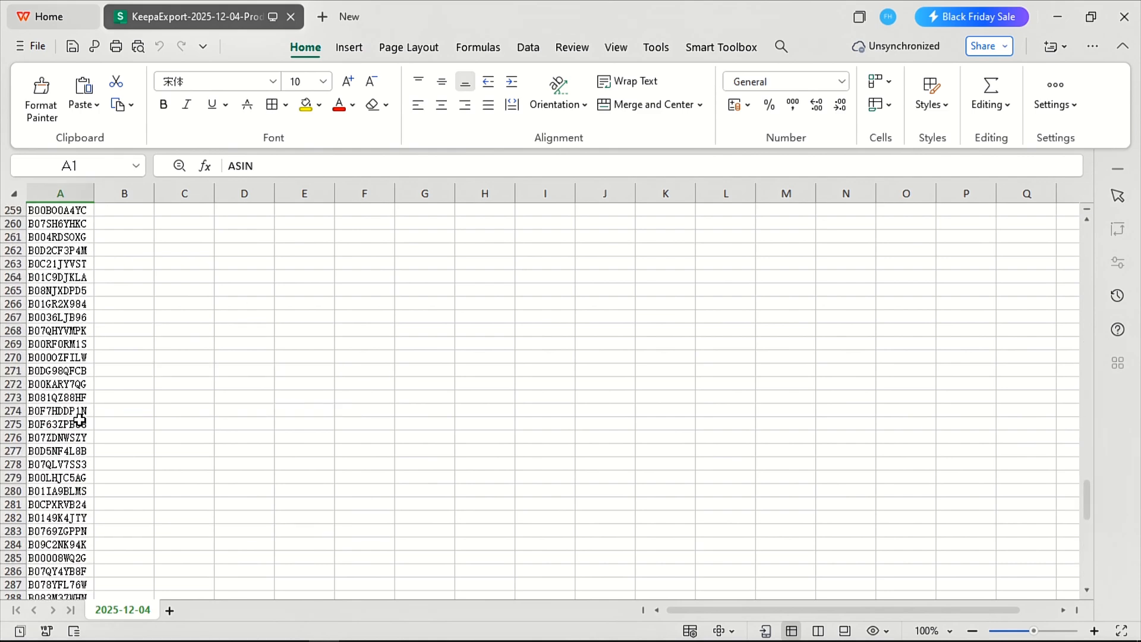
scroll(80, 421, "up", 20)
scroll(107, 323, "up", 20)
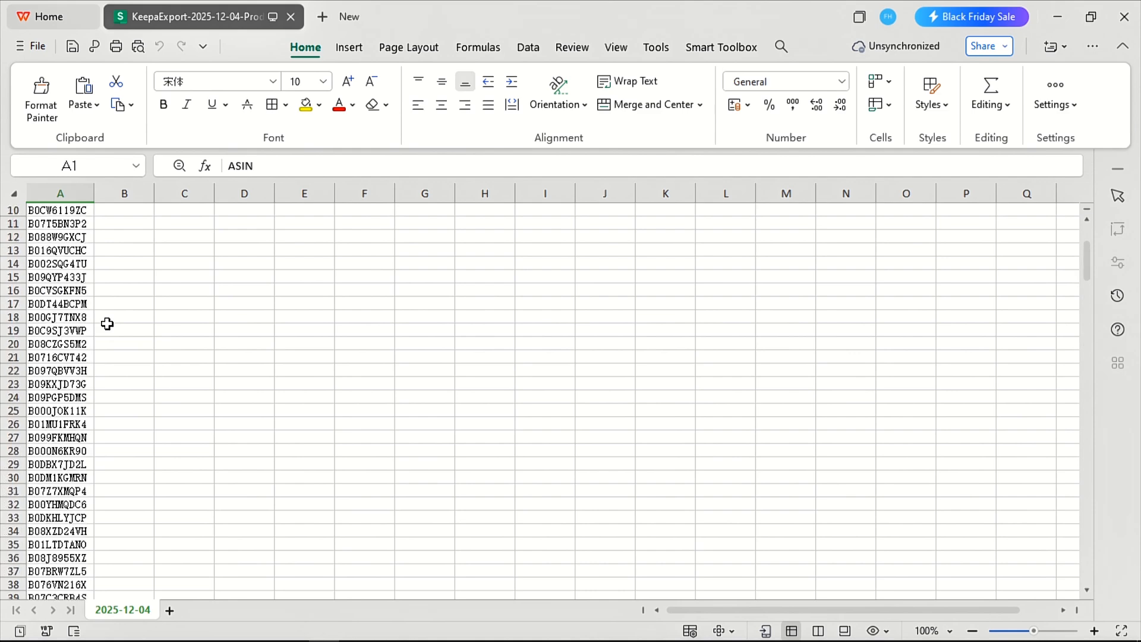
scroll(107, 323, "up", 3)
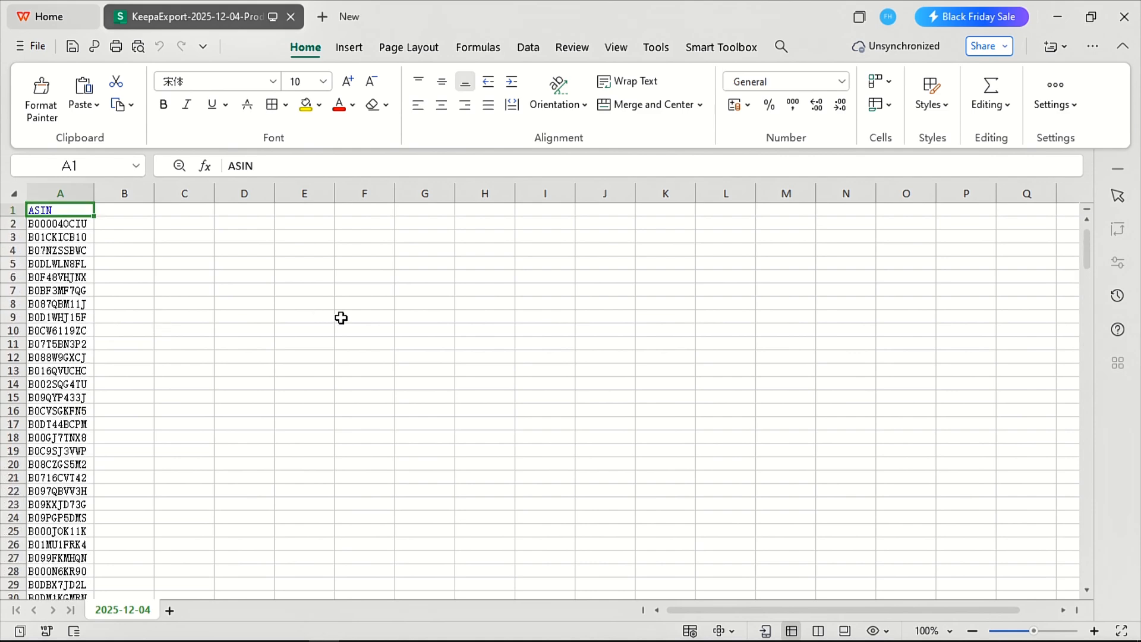